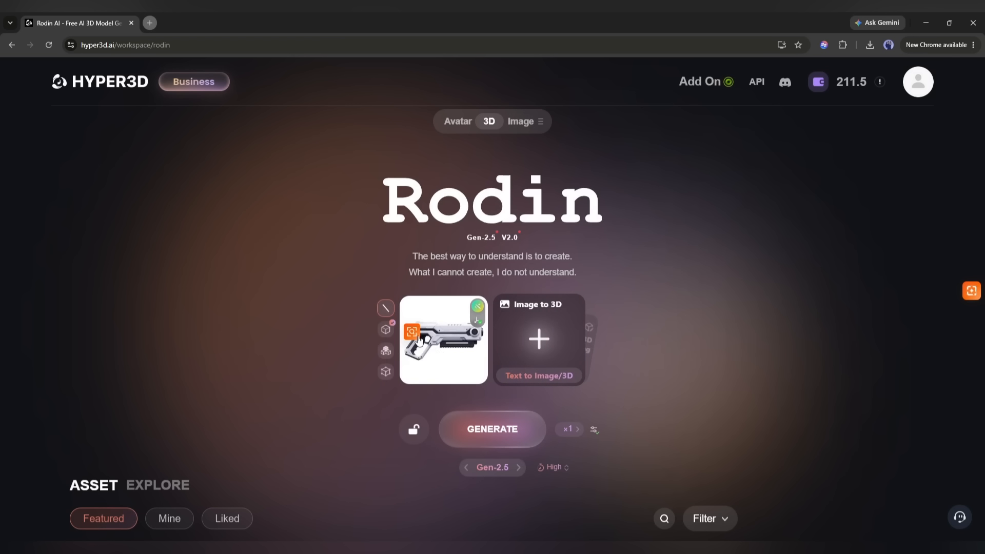
Examine the Bounding Box, Voxel and Point Cloud ControlNet options beside the rifle image, including the bounding box upload and handcraft choices.
left_click(386, 329)
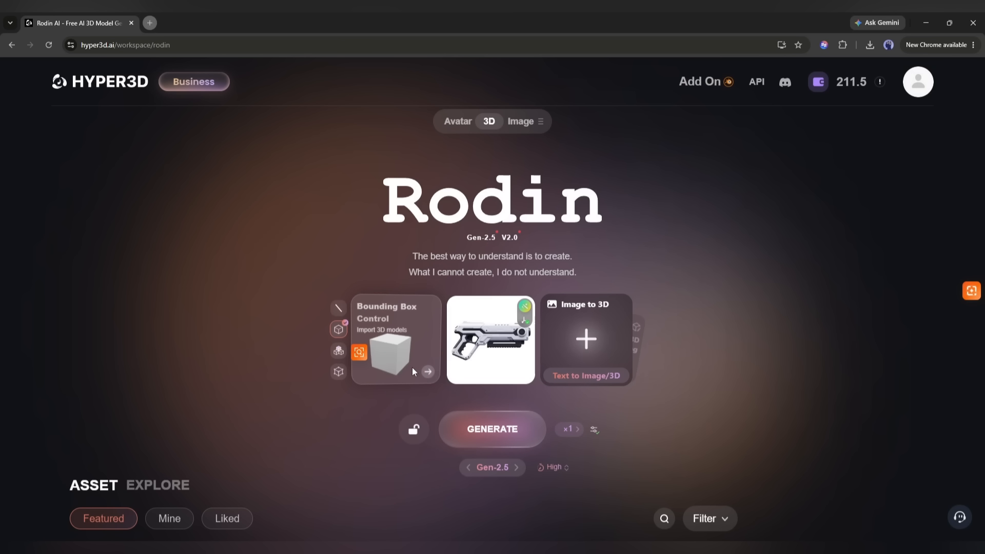
left_click(429, 372)
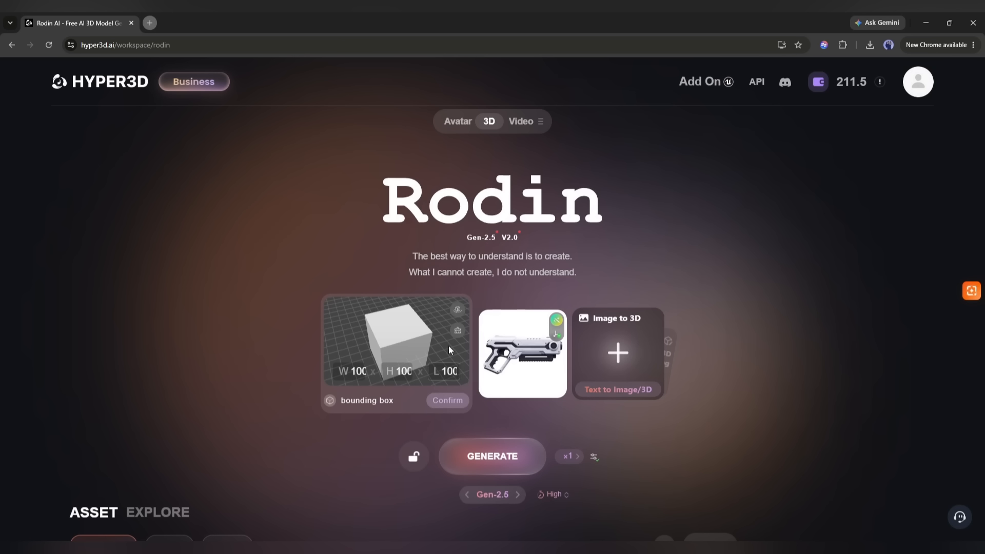
left_click(457, 333)
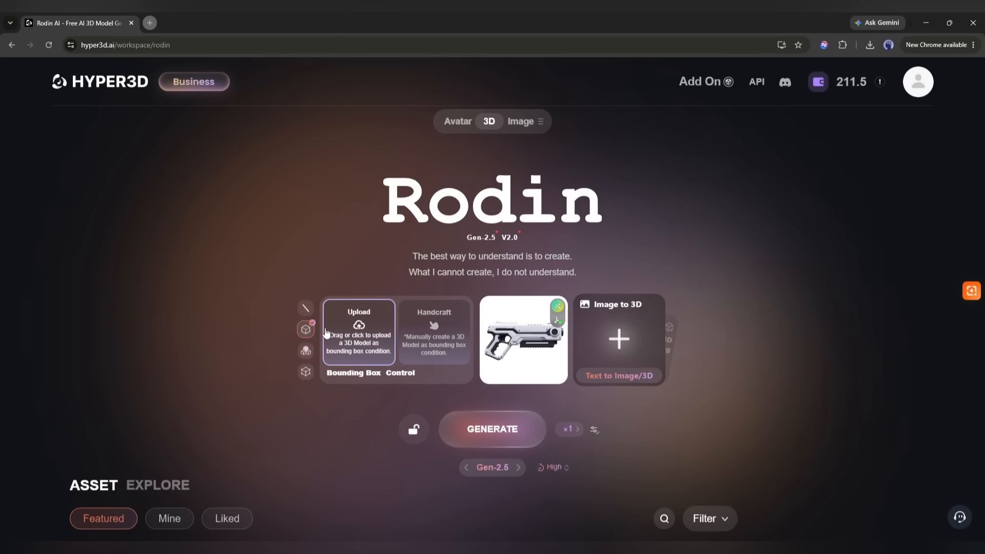
left_click(339, 352)
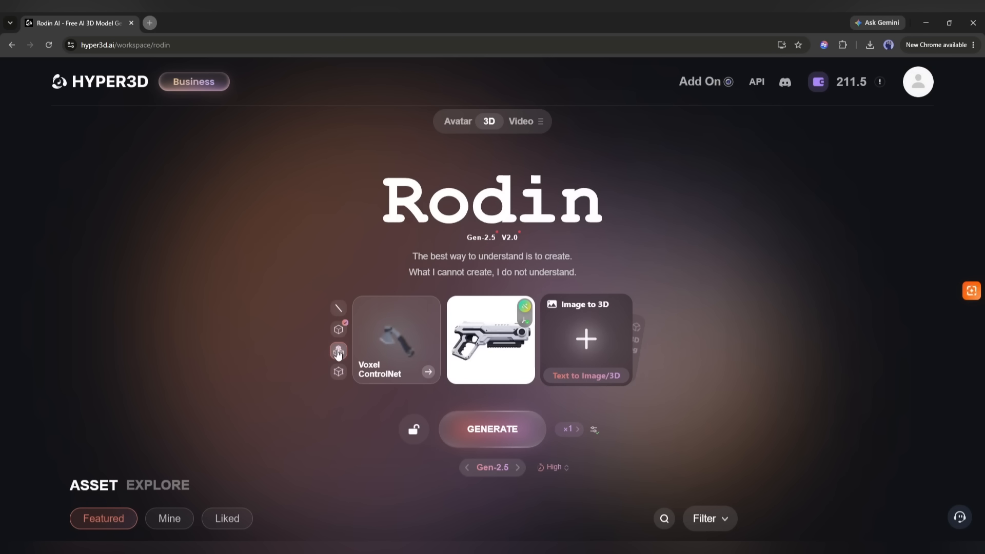
left_click(338, 372)
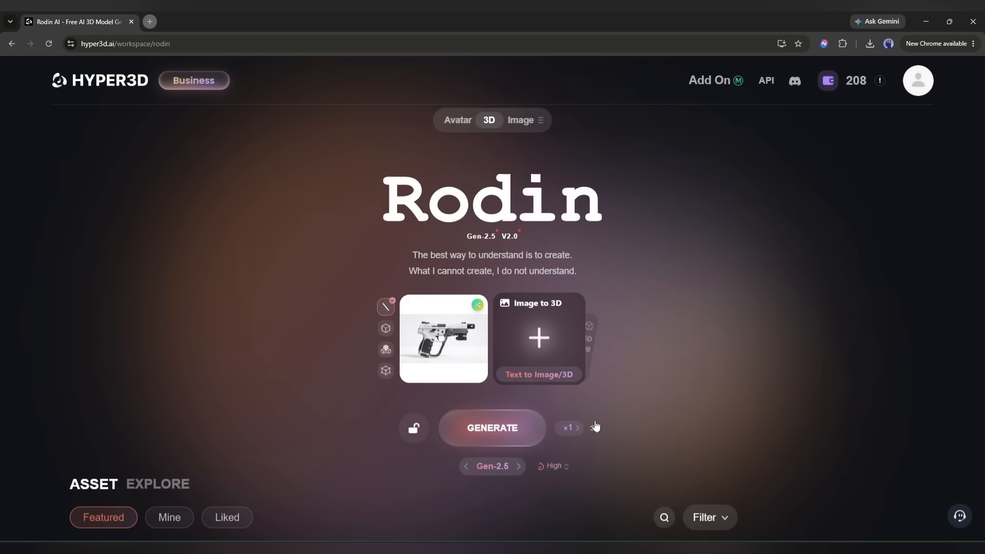
Try toggling the Micro, Creative and Symmetric geometry presets and the Caption Override option.
left_click(598, 431)
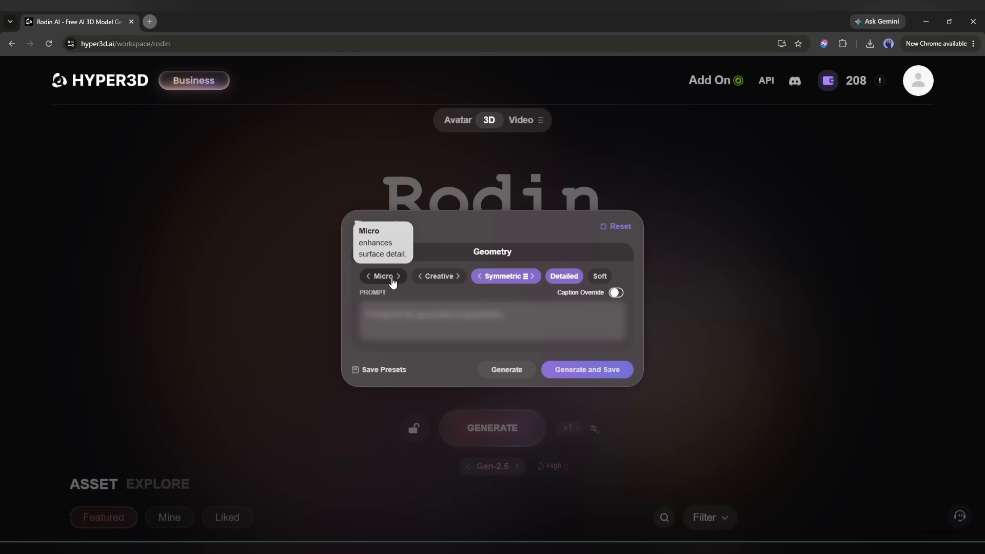
left_click(392, 281)
left_click(437, 280)
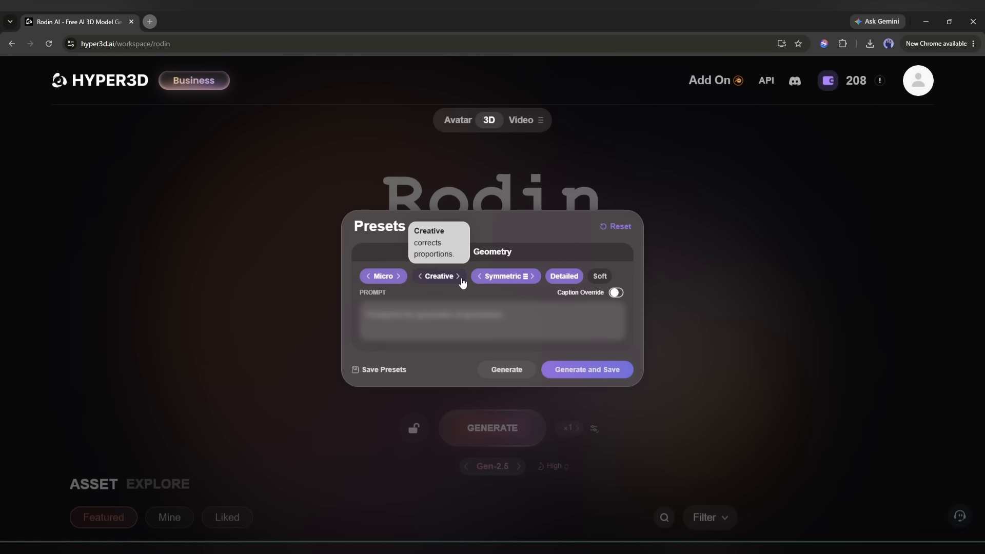
left_click(502, 280)
left_click(432, 278)
left_click(379, 278)
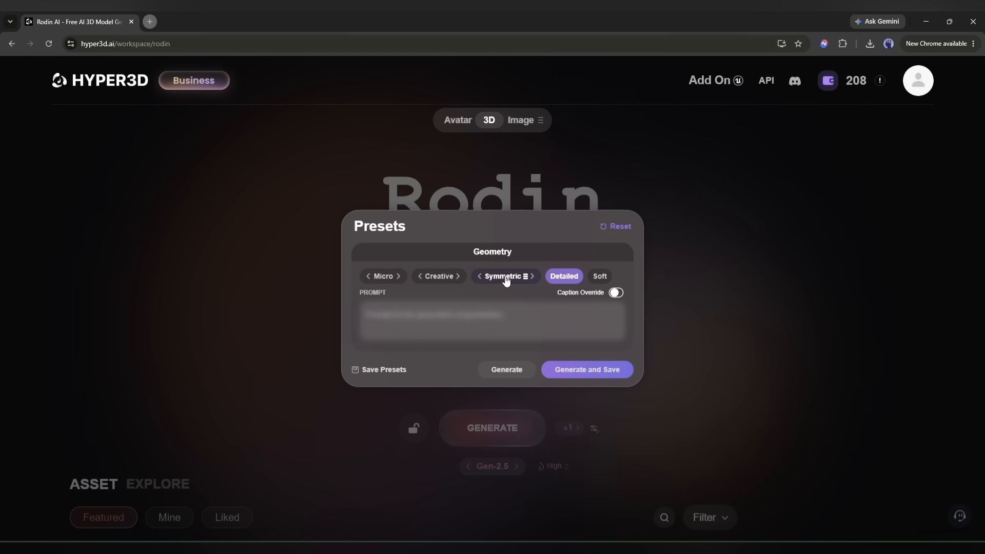
left_click(501, 278)
left_click(617, 293)
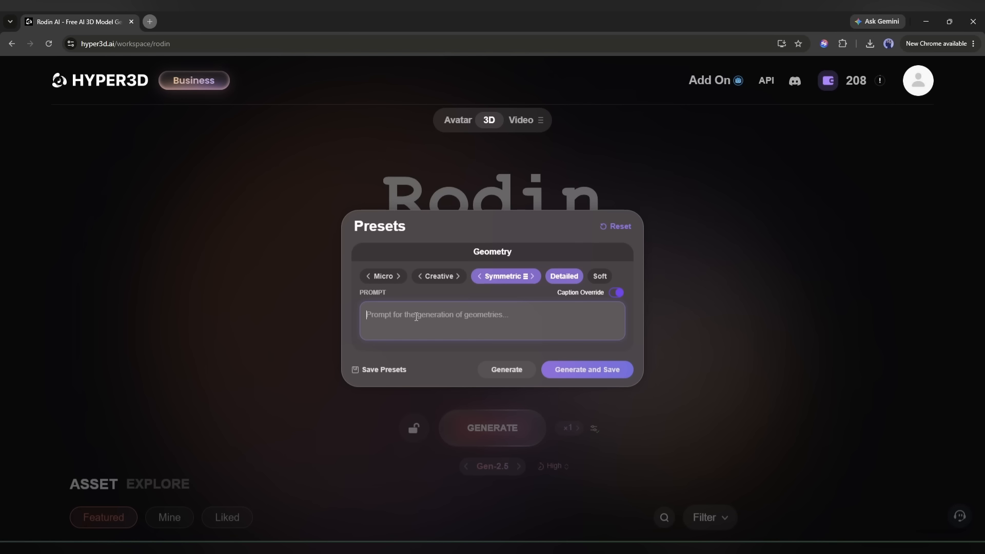
left_click(616, 294)
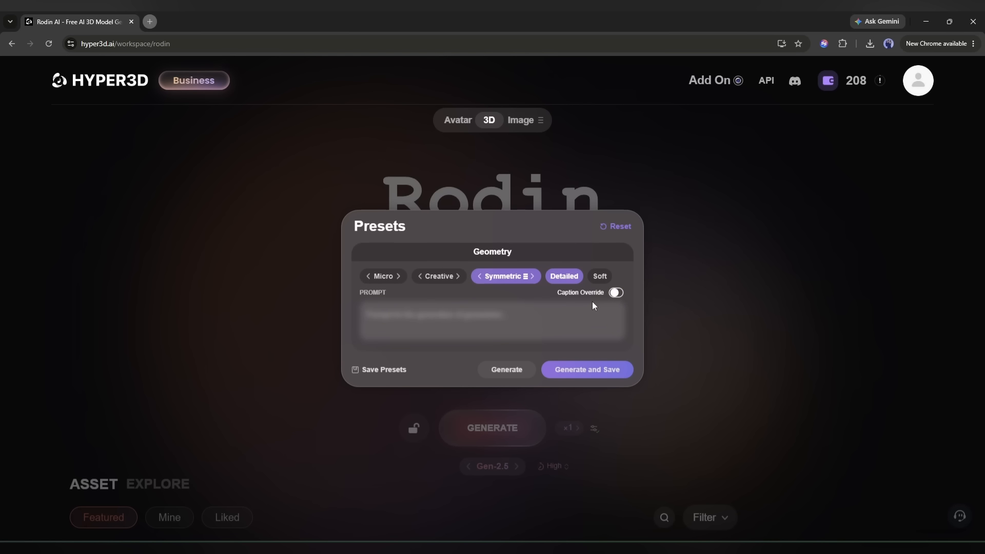
Reset the geometry presets, then enable Detailed and Symmetric with strength 1 for the pistol generation.
left_click(610, 232)
left_click(566, 278)
left_click(509, 277)
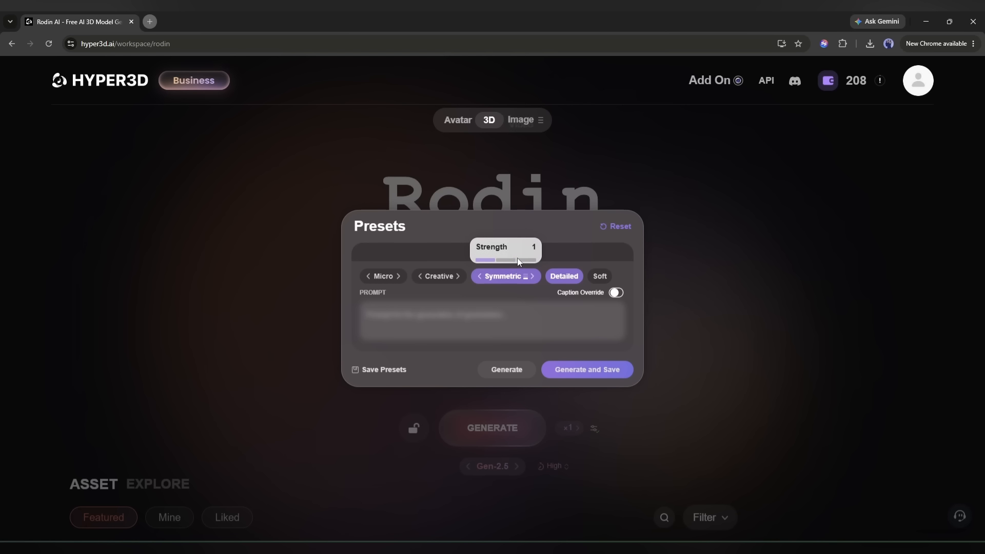
left_click(682, 262)
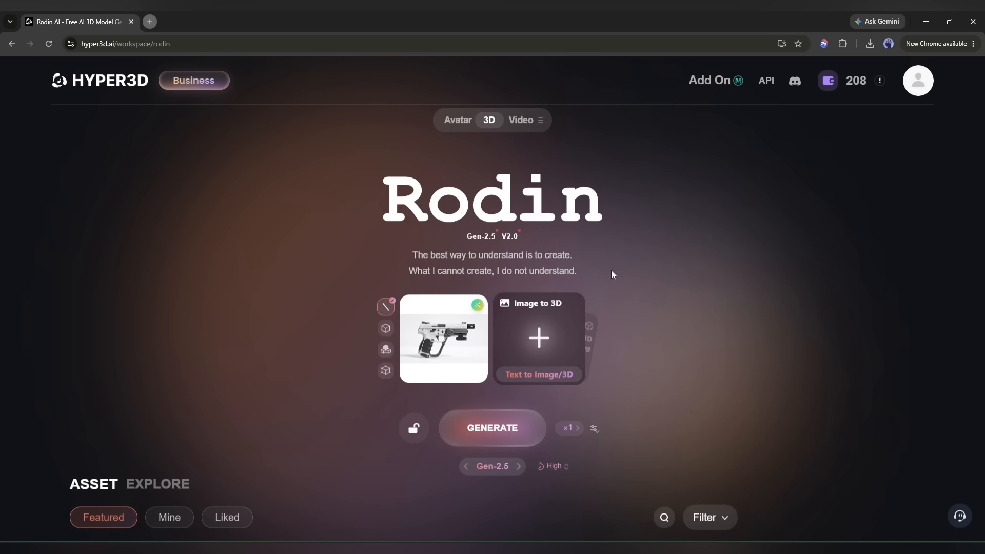
Open the Gen-2.5 thinking effort comparison and look through the levels' example assets.
left_click(554, 466)
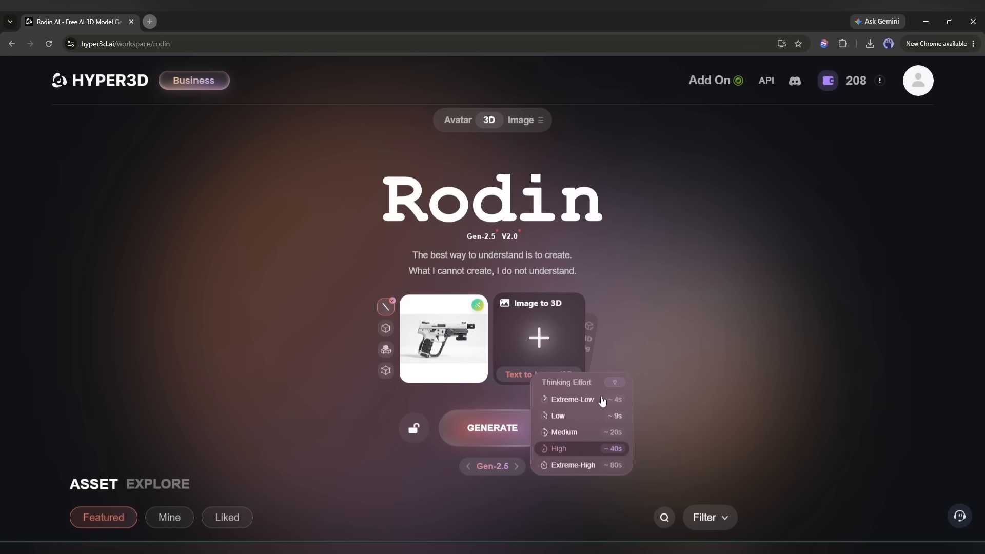
left_click(615, 383)
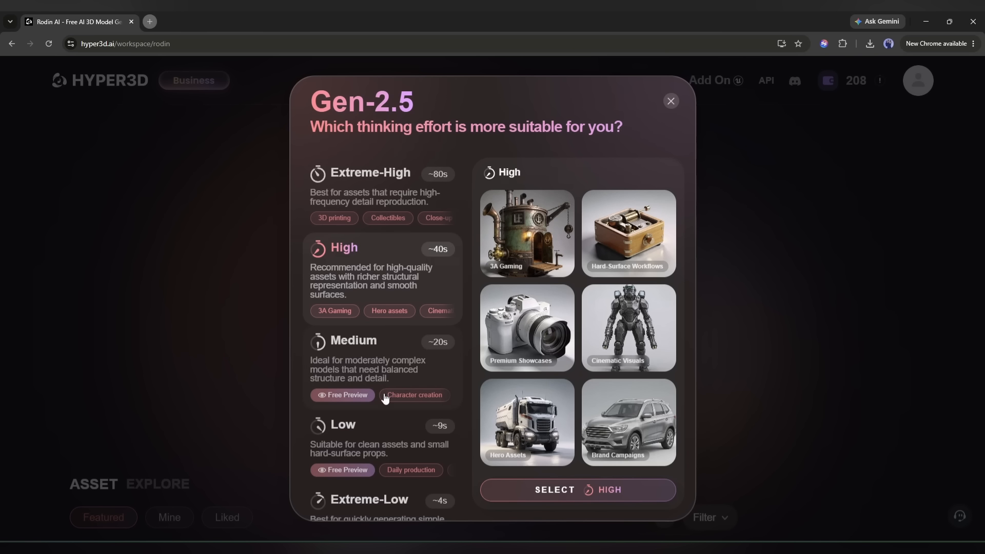
left_click(382, 508)
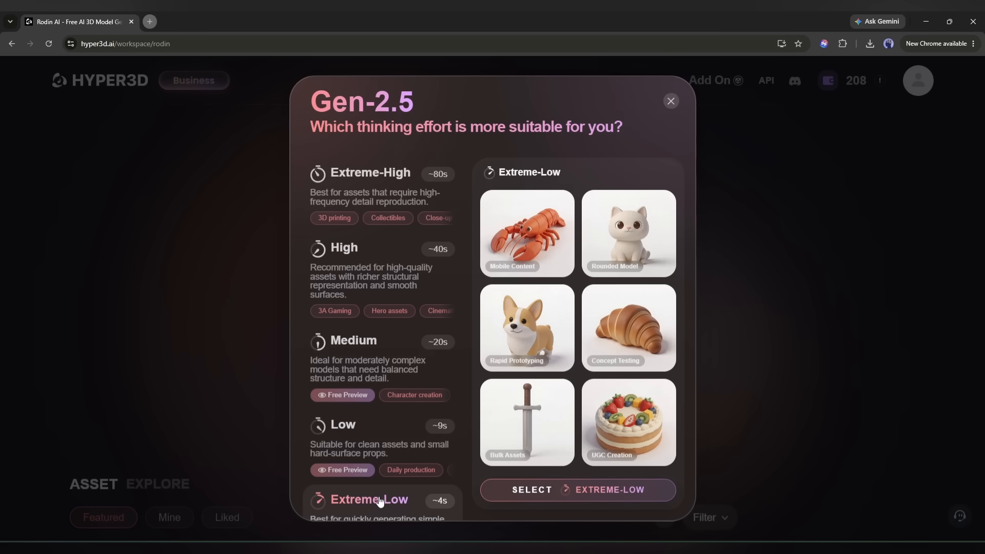
left_click(366, 455)
left_click(388, 362)
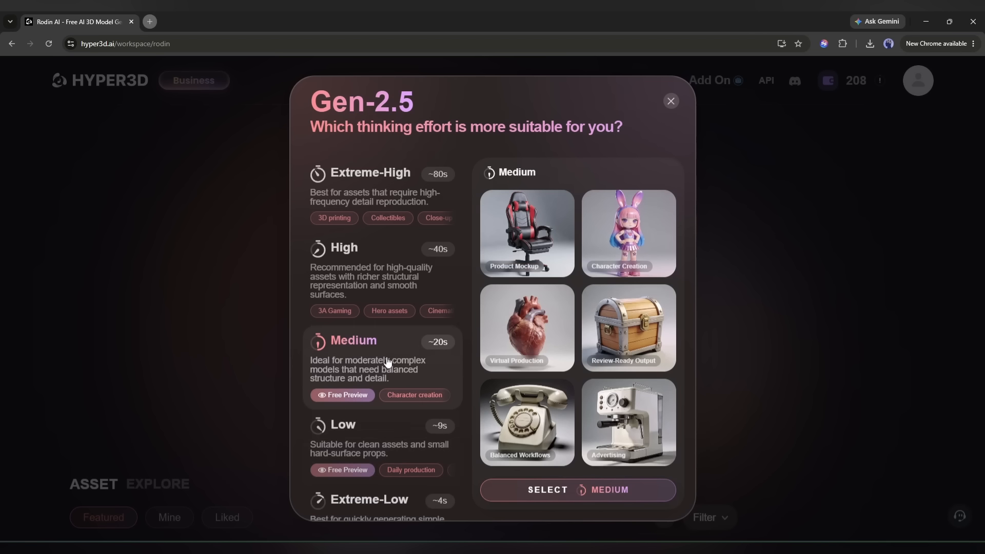
left_click(393, 254)
left_click(386, 193)
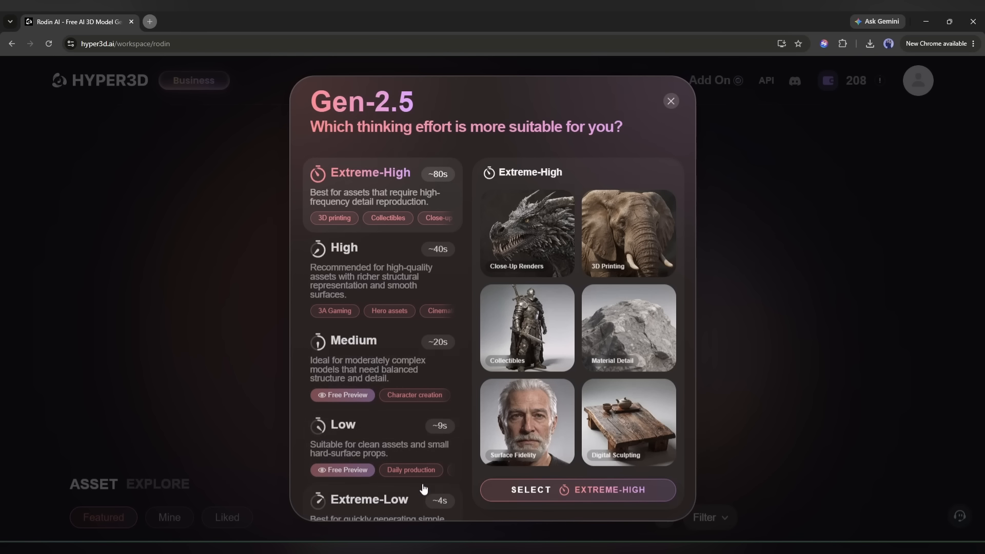
Examine the example assets for each thinking effort in ascending order from Extreme-Low to Extreme-High.
left_click(368, 504)
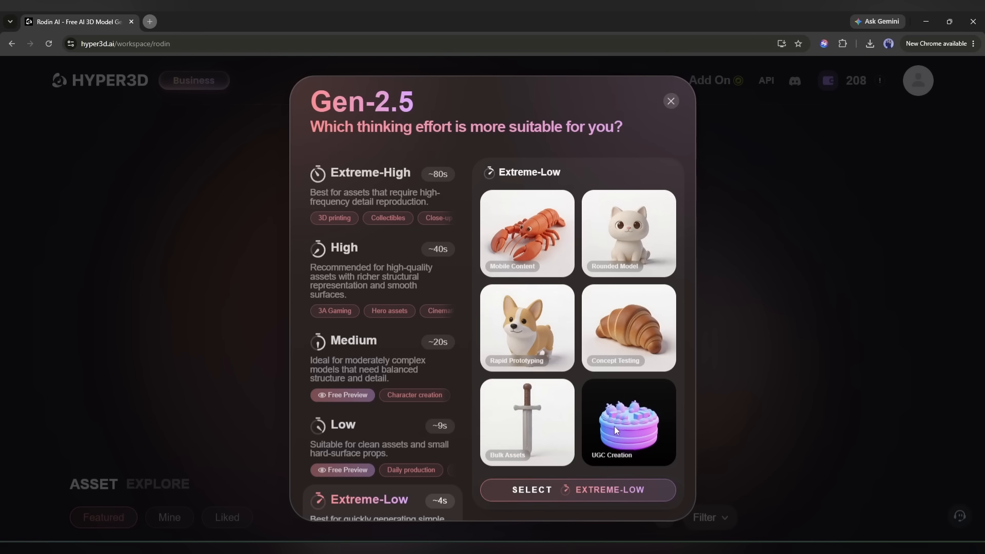
left_click(401, 445)
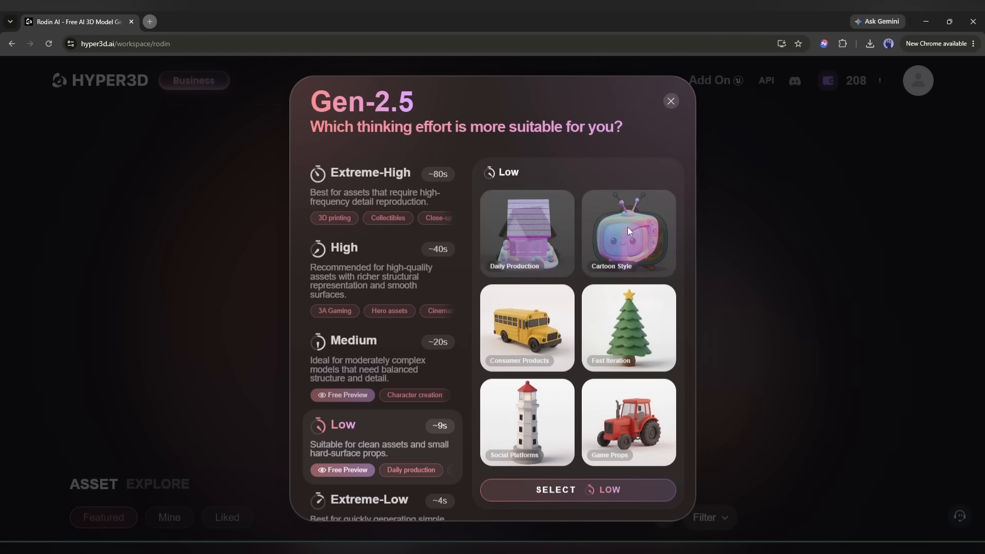
left_click(371, 366)
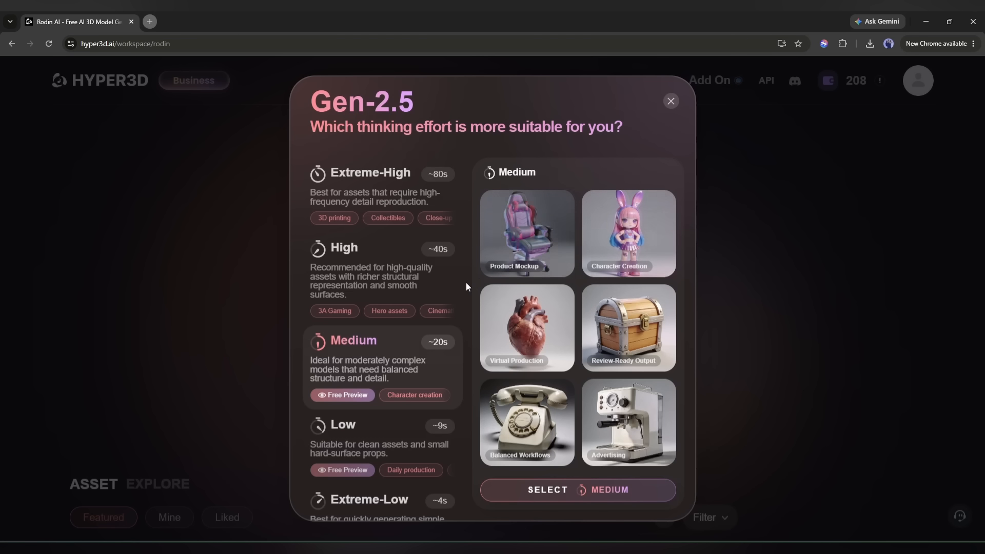
left_click(353, 265)
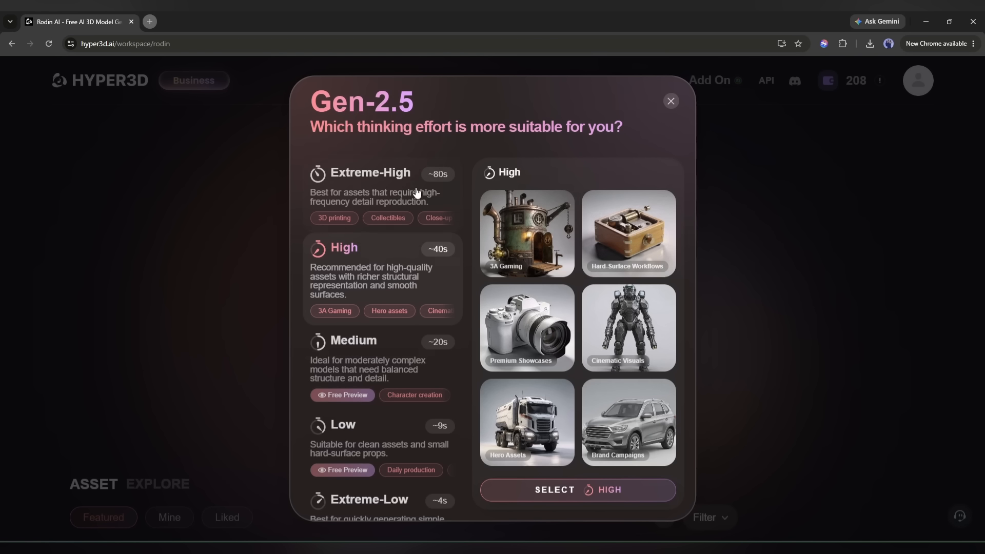
left_click(377, 195)
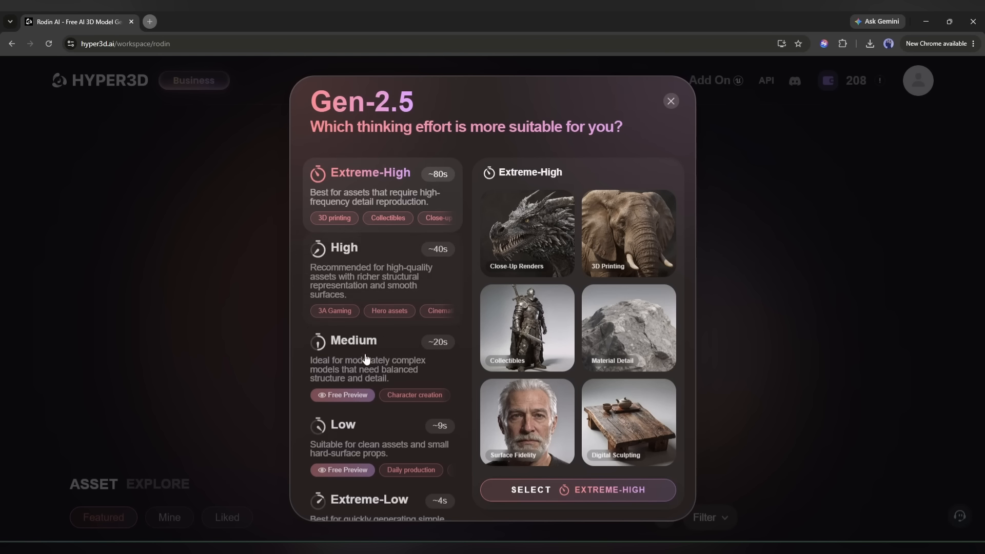
Set the thinking effort to Extreme-Low and generate 10 results at a time from the pistol image.
left_click(393, 505)
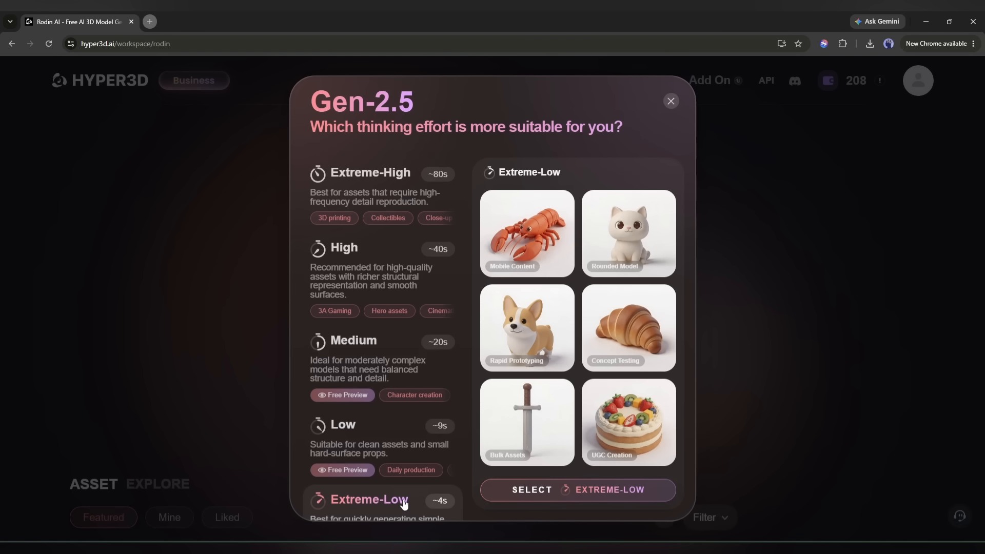
left_click(556, 496)
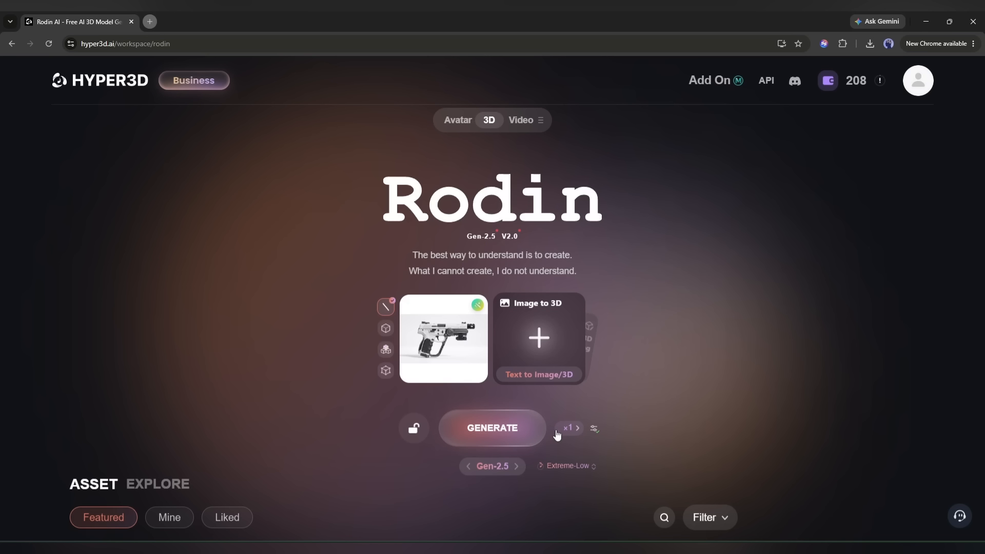
left_click(574, 438)
left_click(577, 438)
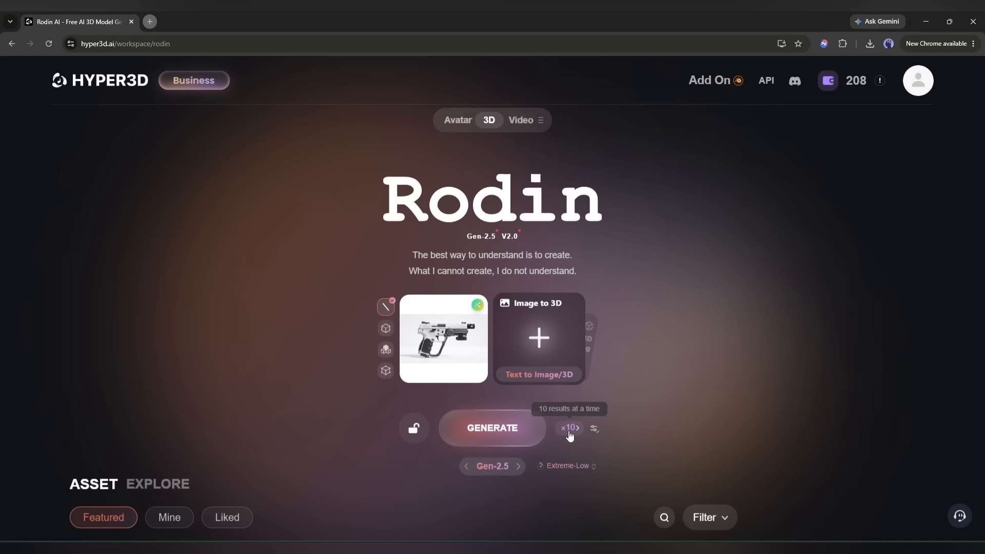
left_click(492, 428)
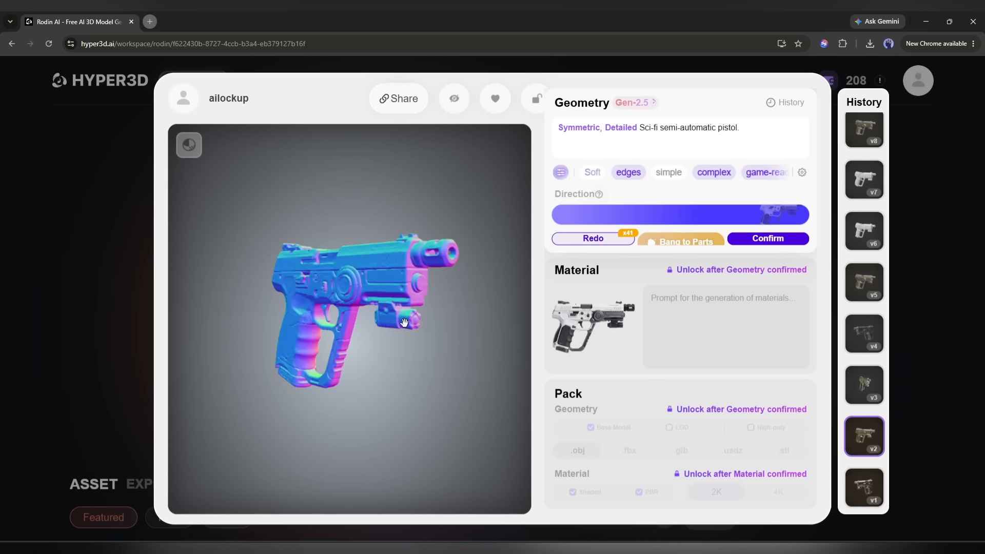
Compare the generated pistol geometries in the version history, going from v10 down to v5.
left_click(865, 175)
scroll(865, 164, "up", 2)
left_click(866, 136)
left_click(866, 187)
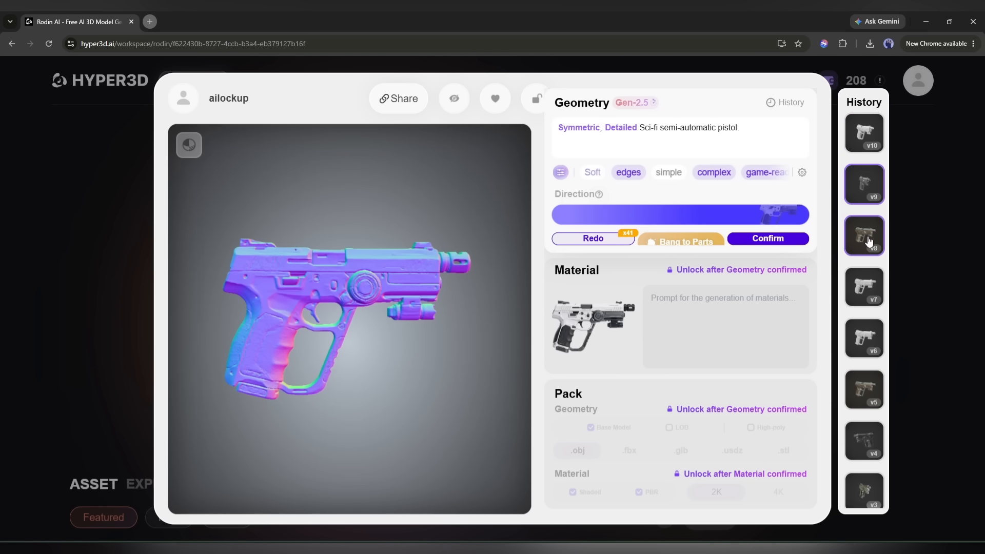
left_click(868, 241)
left_click(867, 288)
left_click(865, 333)
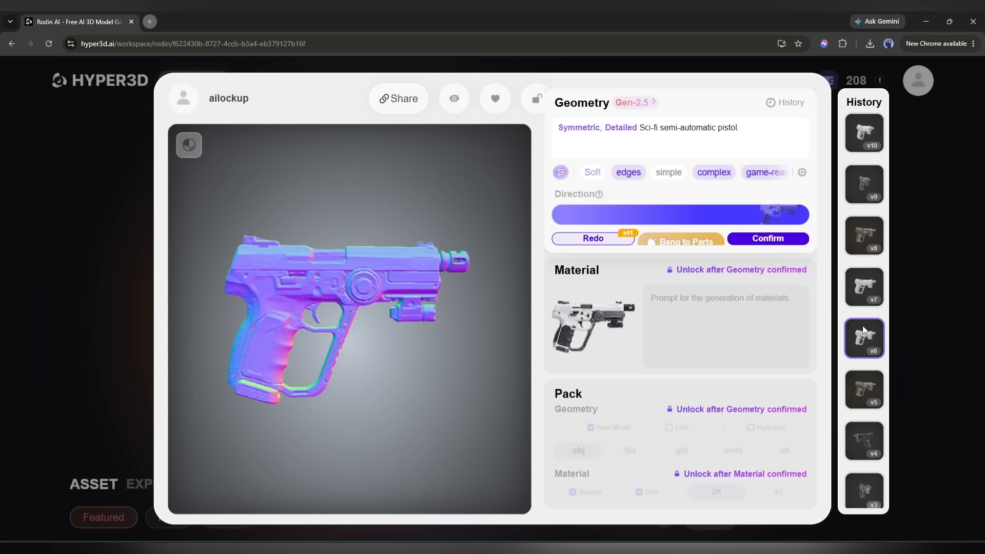
left_click(862, 385)
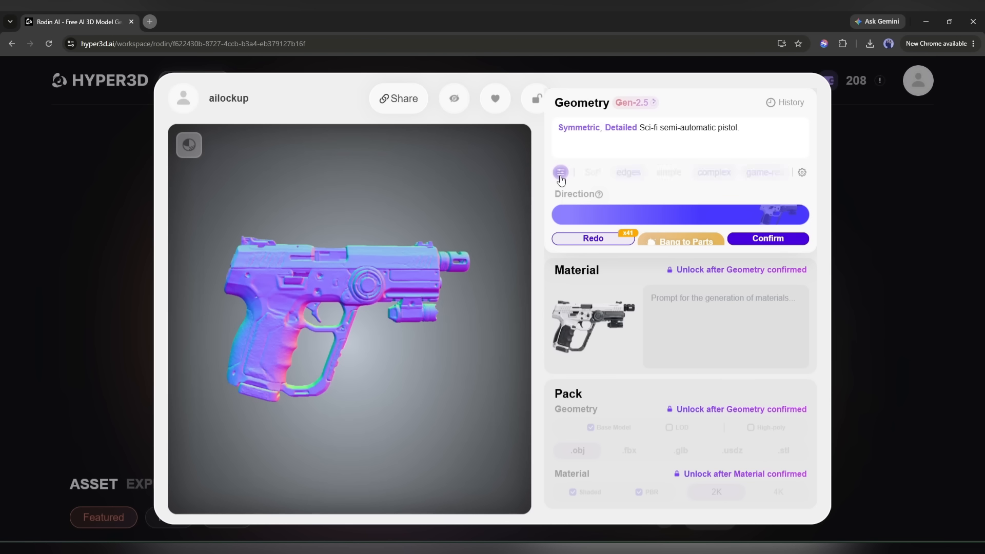
Examine the advanced options for the geometry generation.
left_click(802, 173)
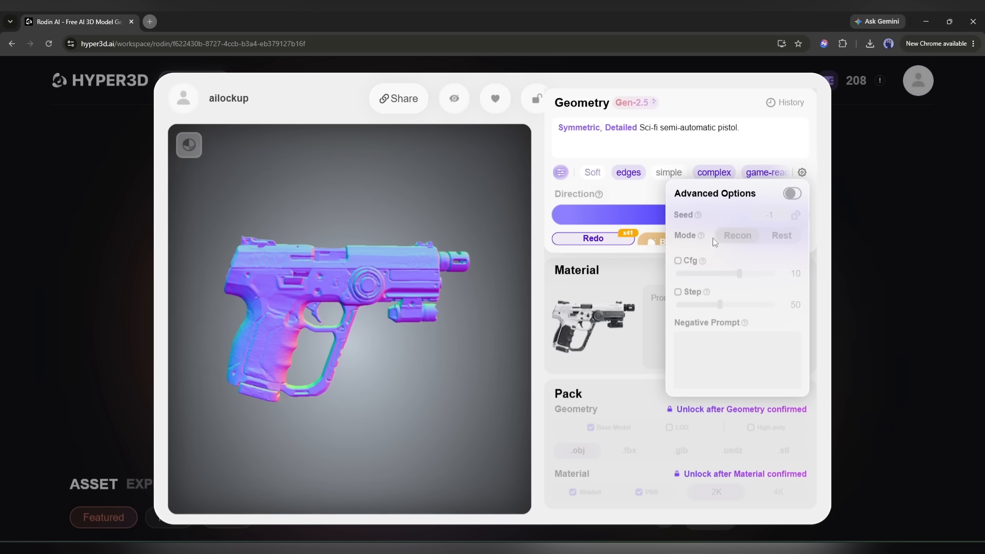
left_click(680, 143)
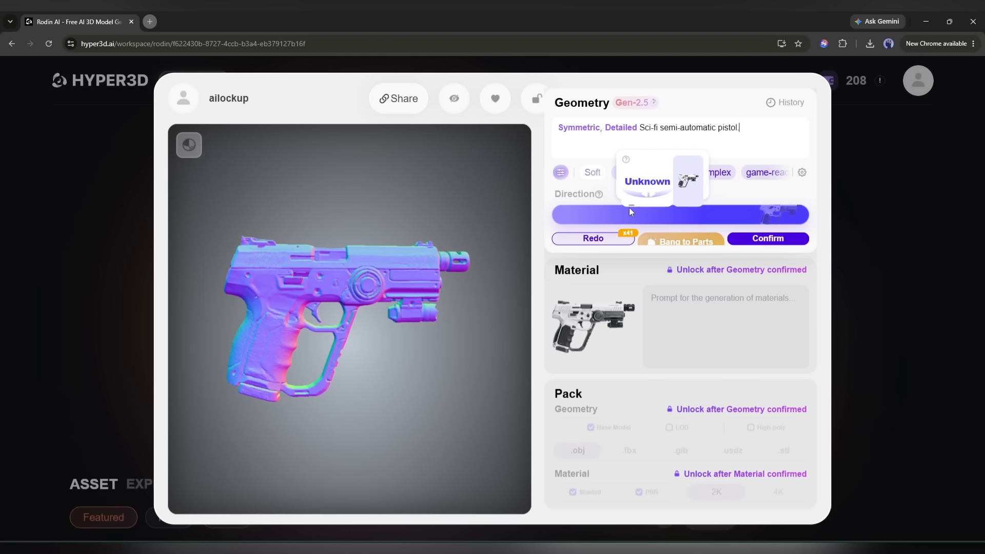
Split the pistol geometry into parts with Bang to Parts, accept the preview, and show the model assembled.
left_click(680, 238)
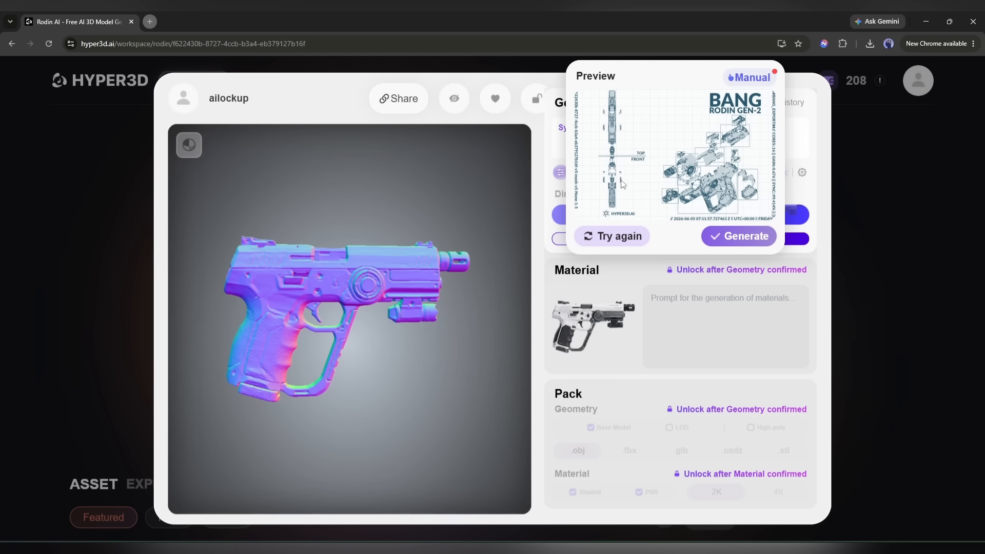
left_click(739, 235)
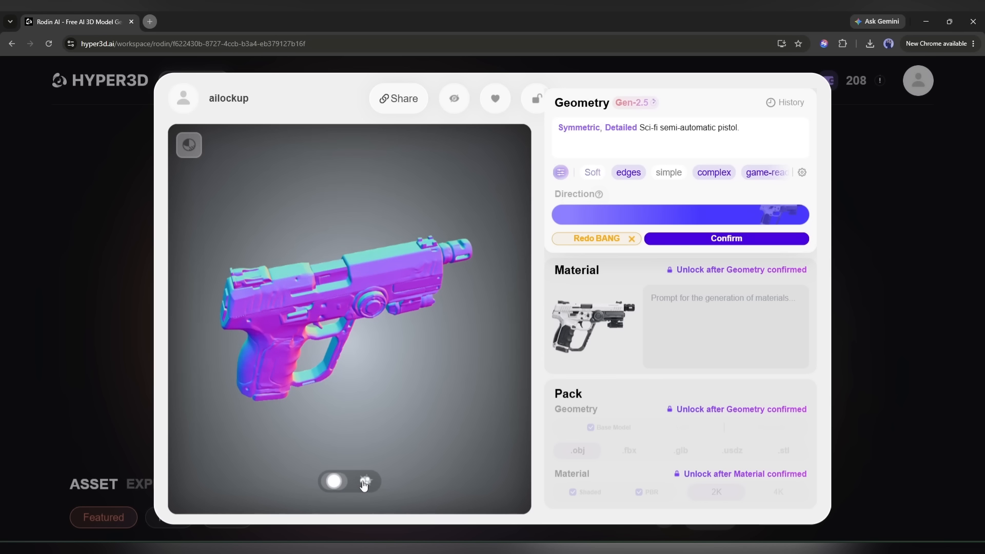
left_click(331, 481)
Confirm the pistol geometry as a Quad Mesh at 18000 with Baked Normal enabled.
mouse_move(705, 241)
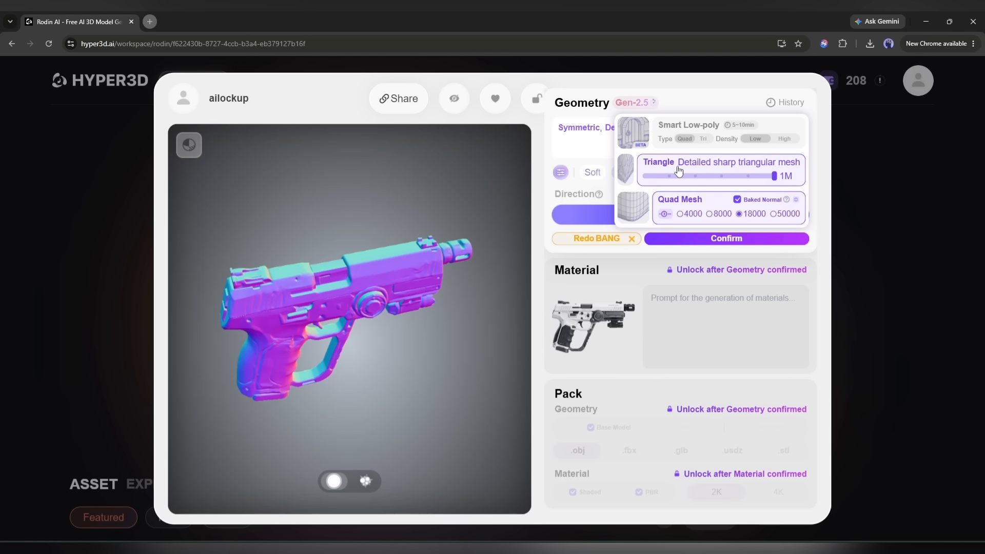
left_click(763, 181)
left_click(693, 214)
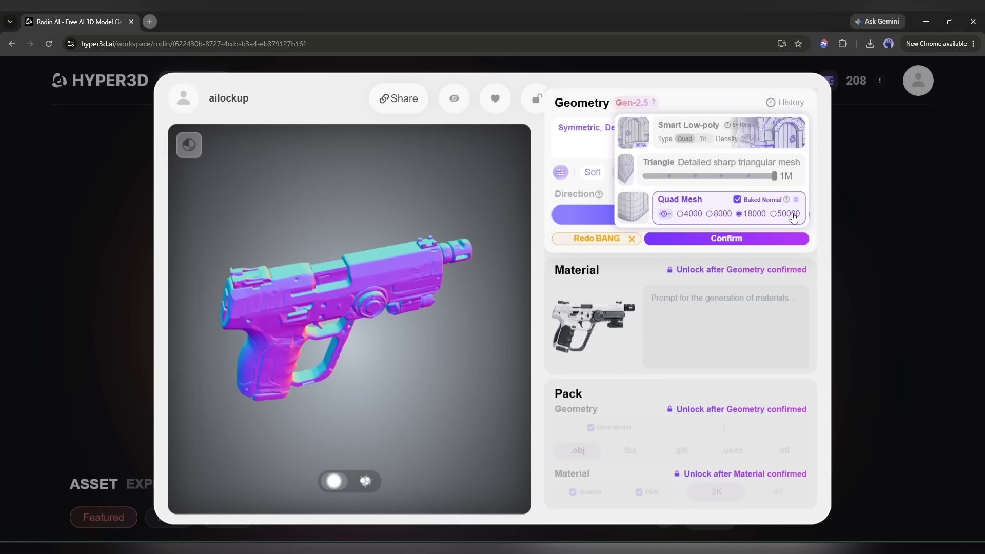
left_click(710, 240)
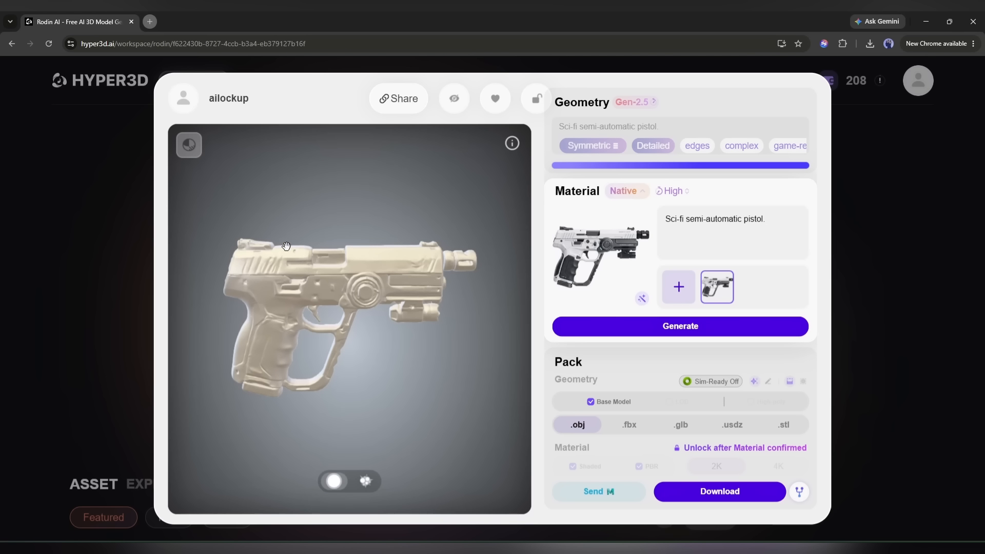
Show the confirmed pistol in wireframe and examine its mesh topology up close.
left_click(189, 145)
left_click(204, 162)
left_click(205, 181)
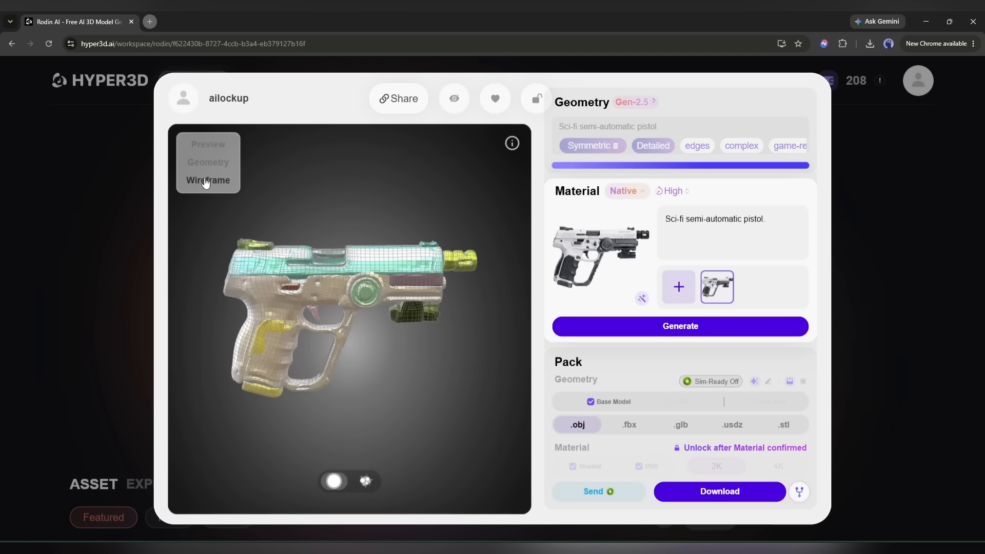
scroll(318, 269, "up", 5)
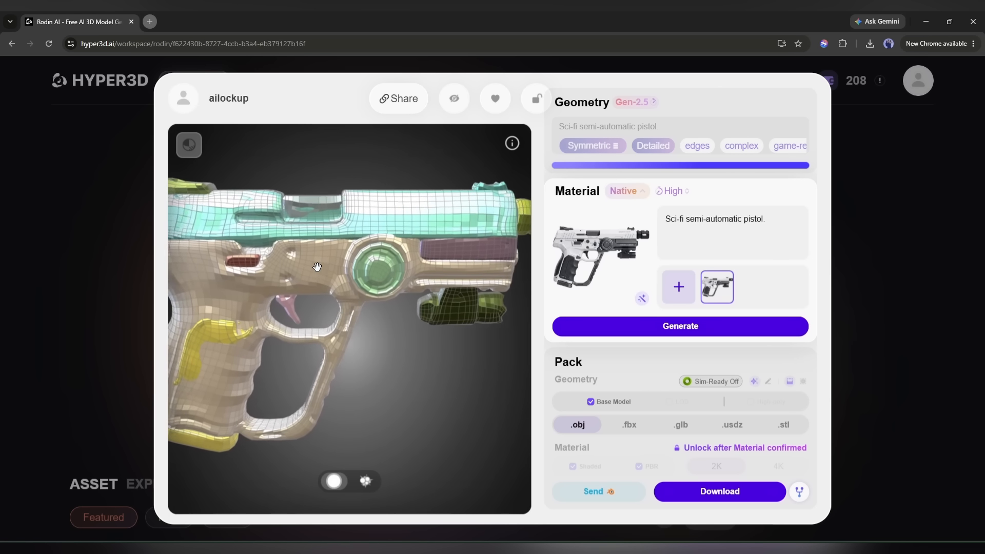
left_click_drag(264, 256, 289, 258)
scroll(309, 250, "down", 3)
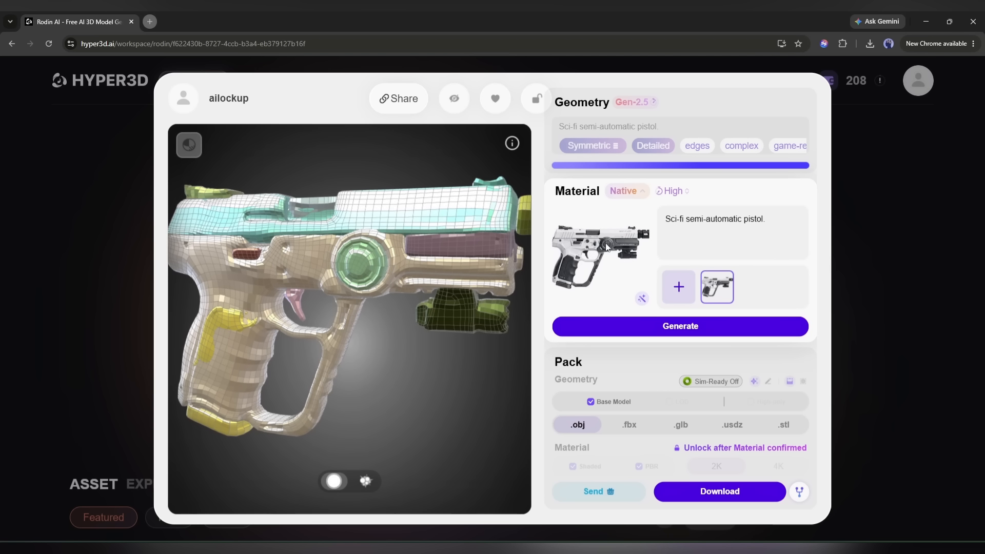
Generate the pistol's Native material at High from the existing reference image and the material prompt.
mouse_move(673, 193)
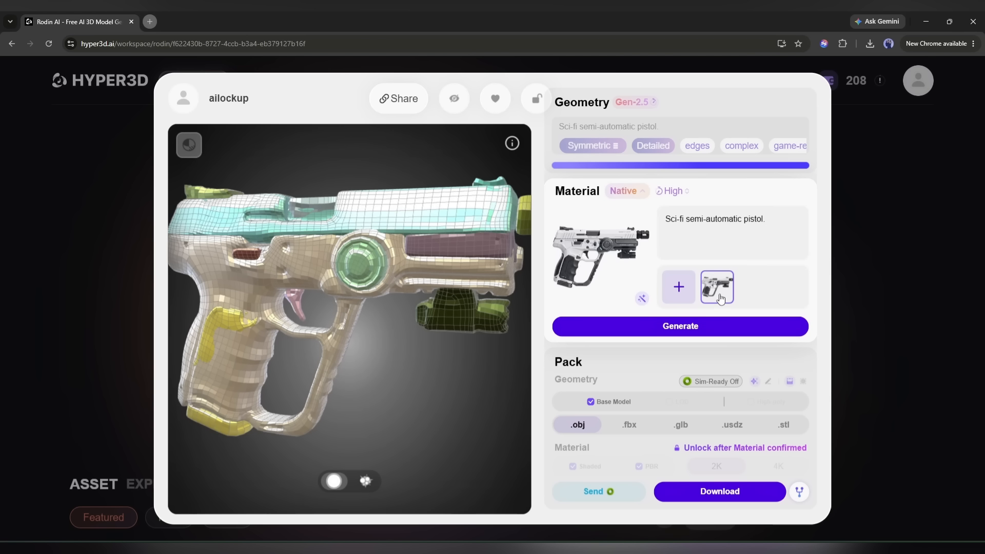
mouse_move(667, 327)
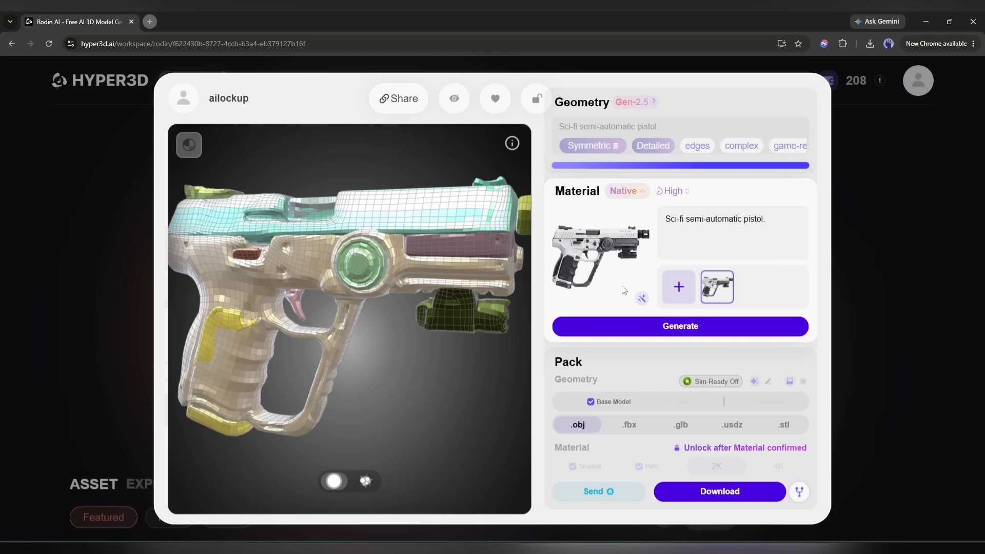
left_click(690, 286)
key("Escape")
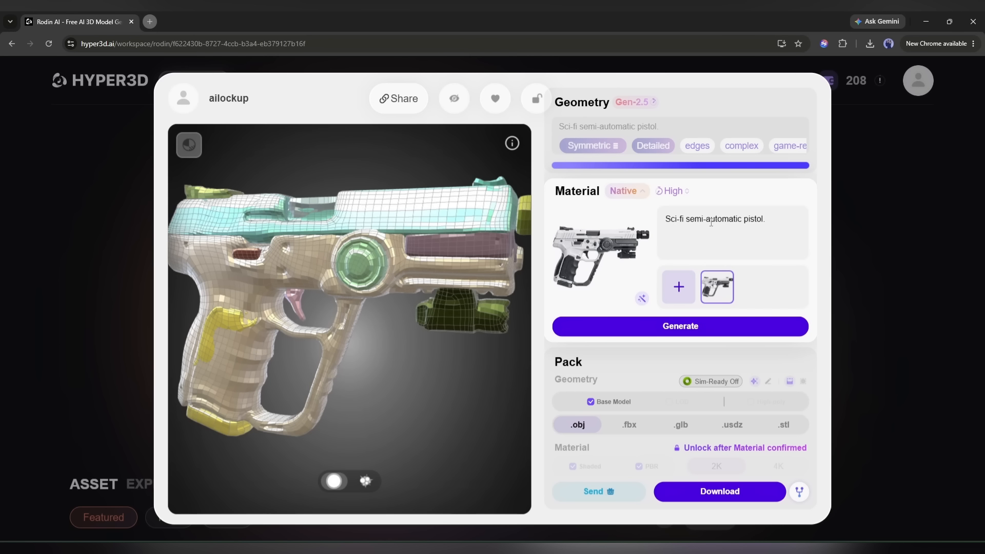
triple_click(711, 223)
left_click(673, 332)
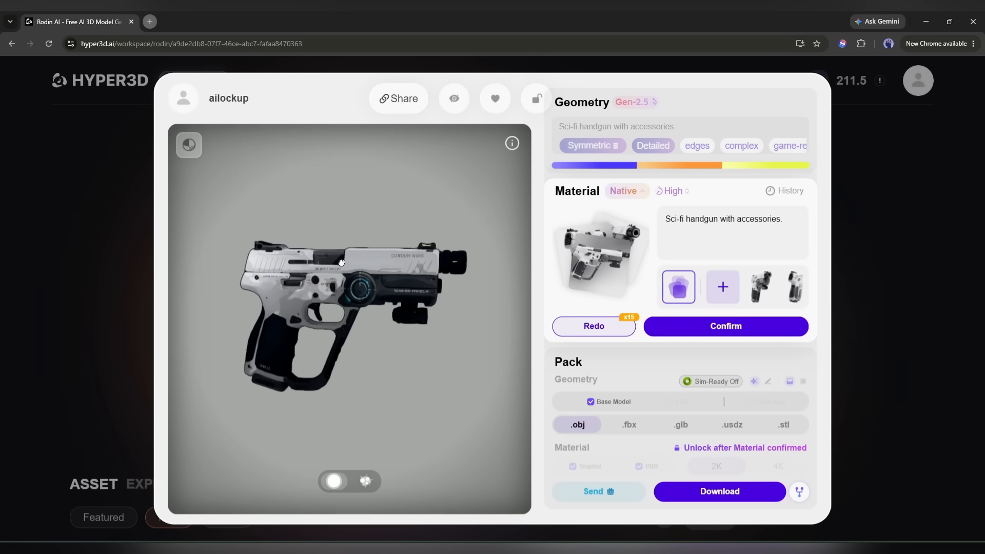
Examine the textured pistol's surface detail from several sides and up close.
left_click_drag(229, 291, 413, 287)
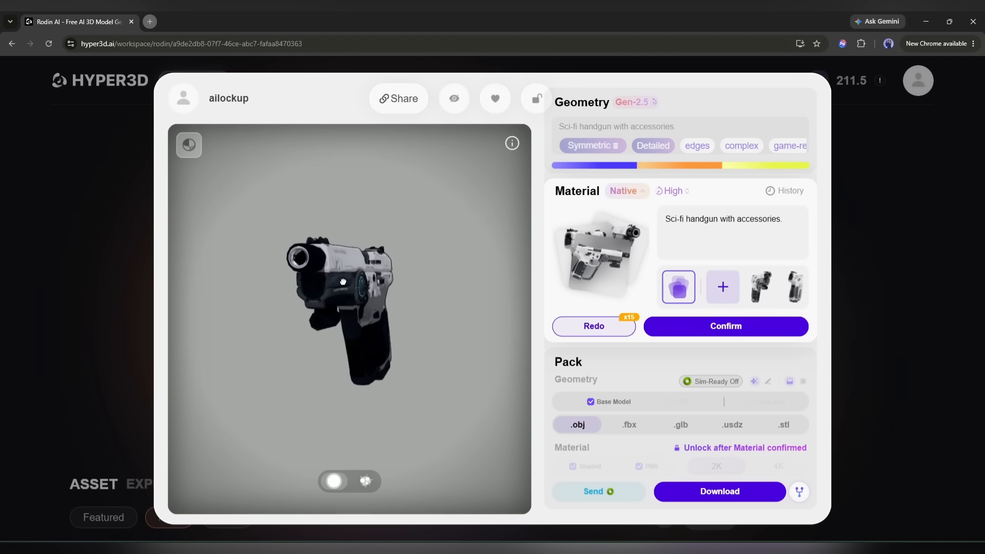
scroll(344, 265, "up", 8)
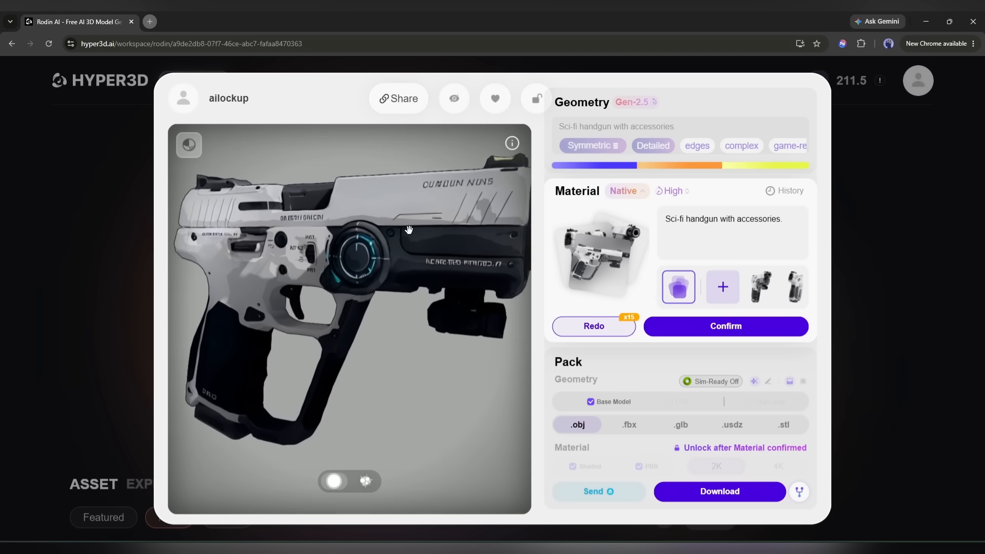
scroll(330, 241, "down", 8)
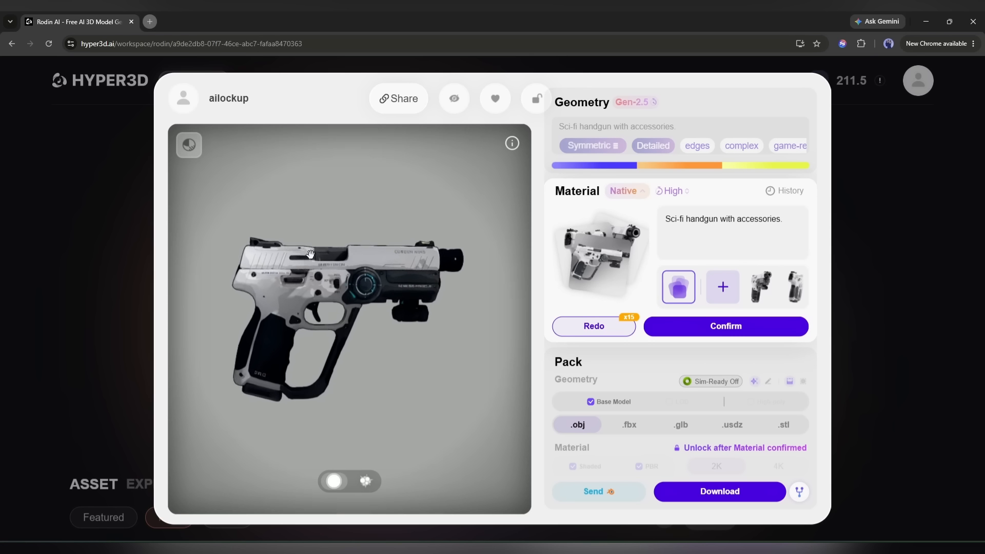
left_click_drag(419, 265, 303, 302)
Inspect the textured pistol's parts in the exploded view and return to the assembled model.
left_click(368, 482)
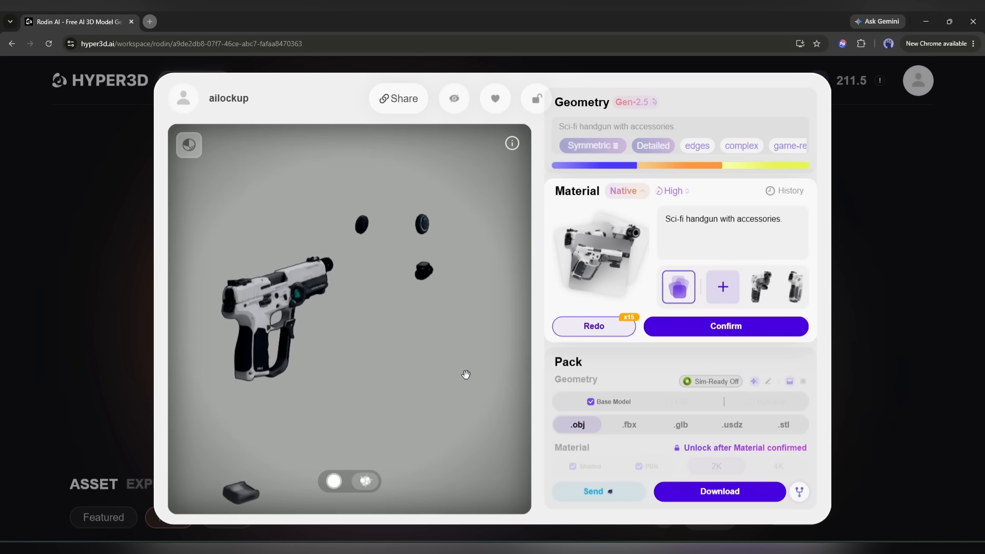
left_click_drag(466, 374, 358, 380)
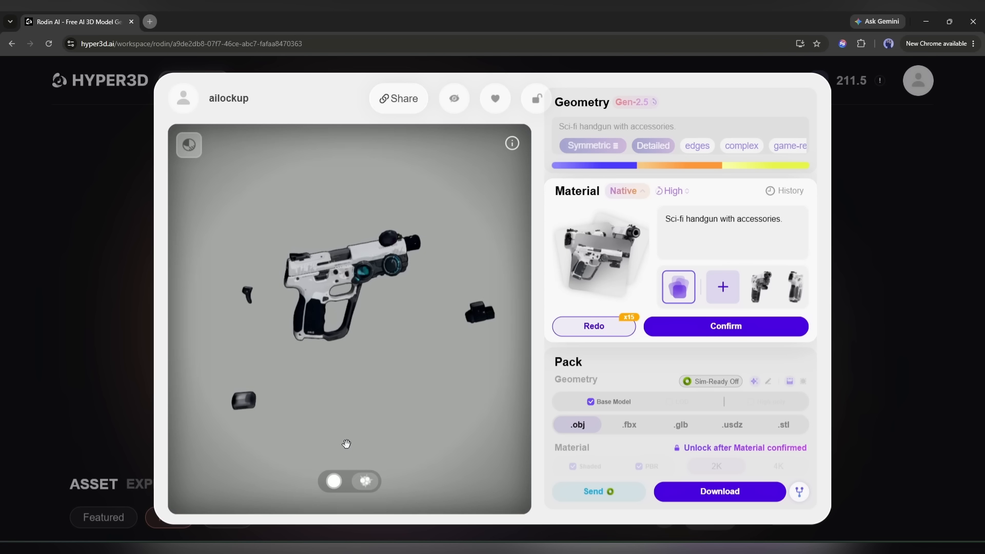
left_click_drag(346, 443, 350, 452)
left_click(369, 485)
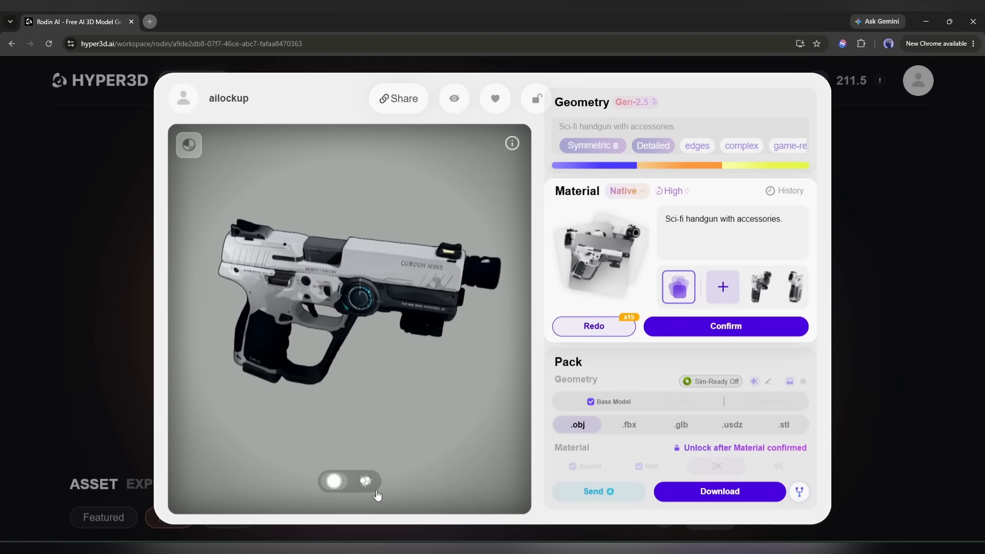
left_click(363, 483)
left_click(363, 482)
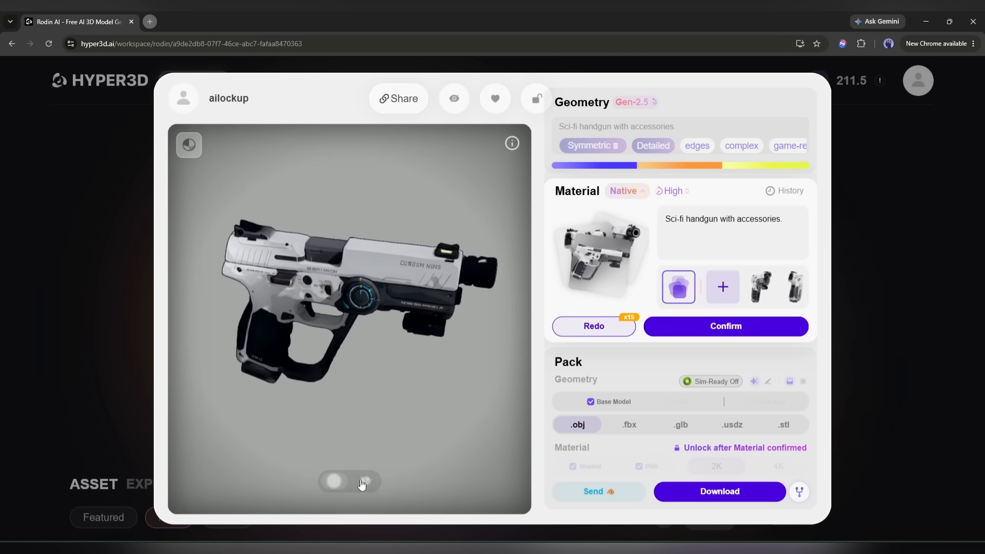
scroll(371, 354, "down", 5)
left_click_drag(380, 363, 394, 340)
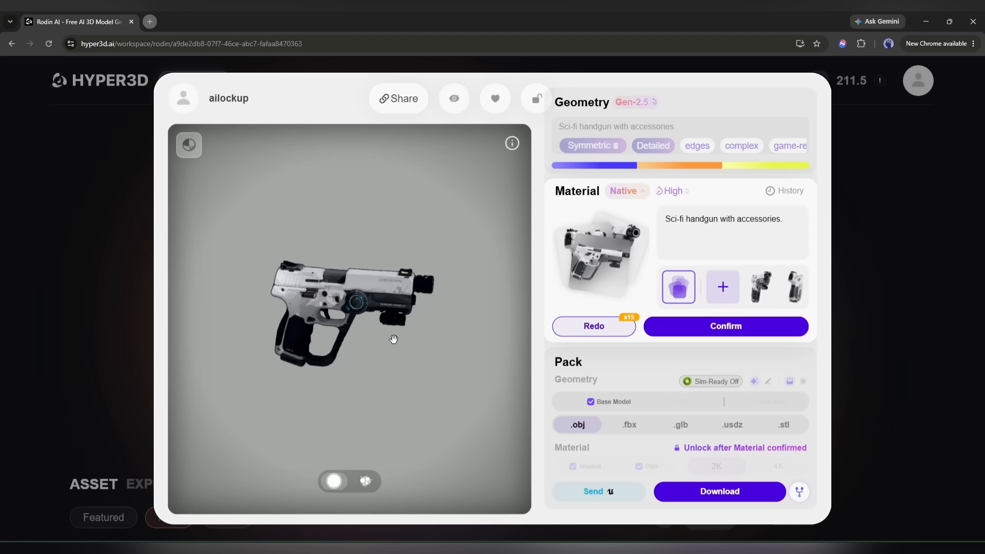
Confirm the pistol's material and set the pack to .obj geometry with 4K textures.
left_click(734, 327)
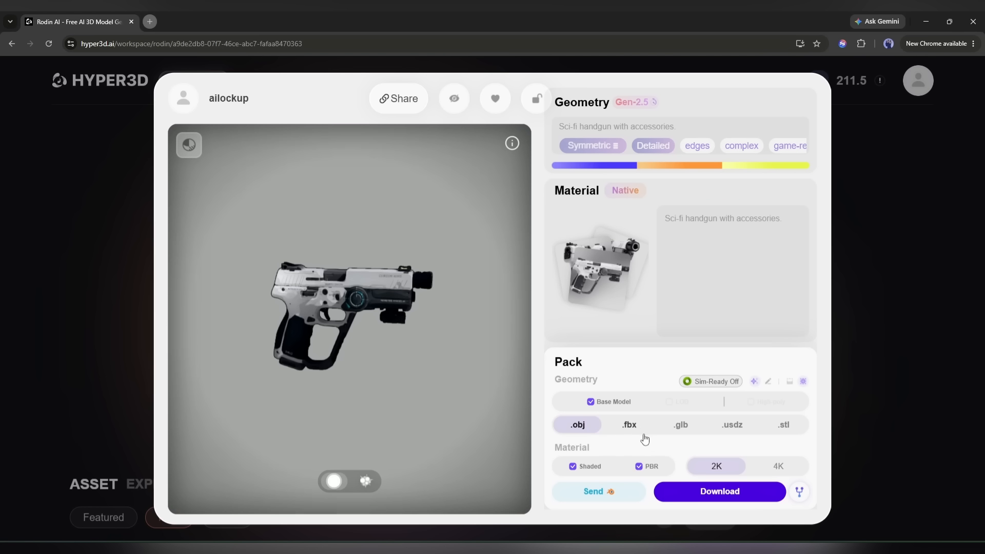
left_click(784, 425)
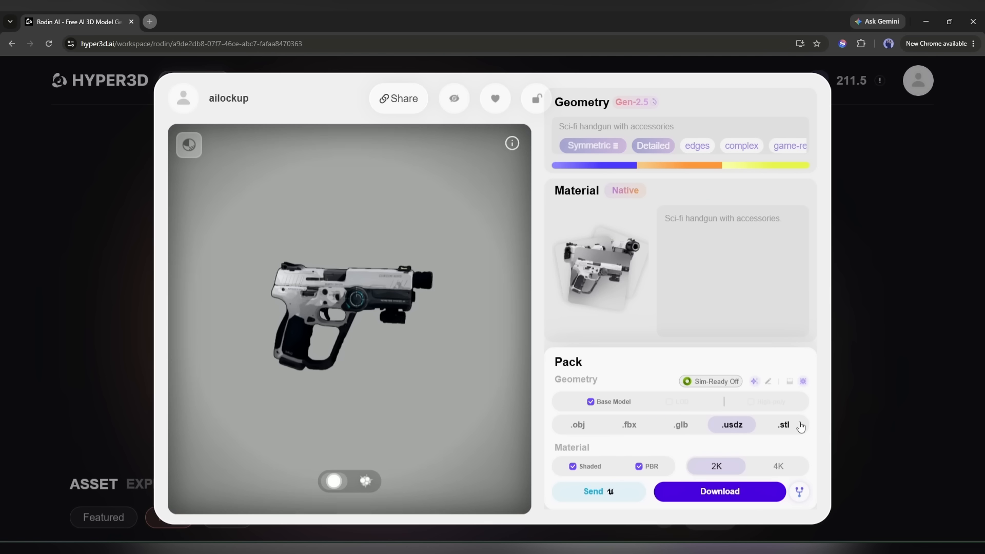
left_click(684, 426)
left_click(629, 425)
left_click(581, 427)
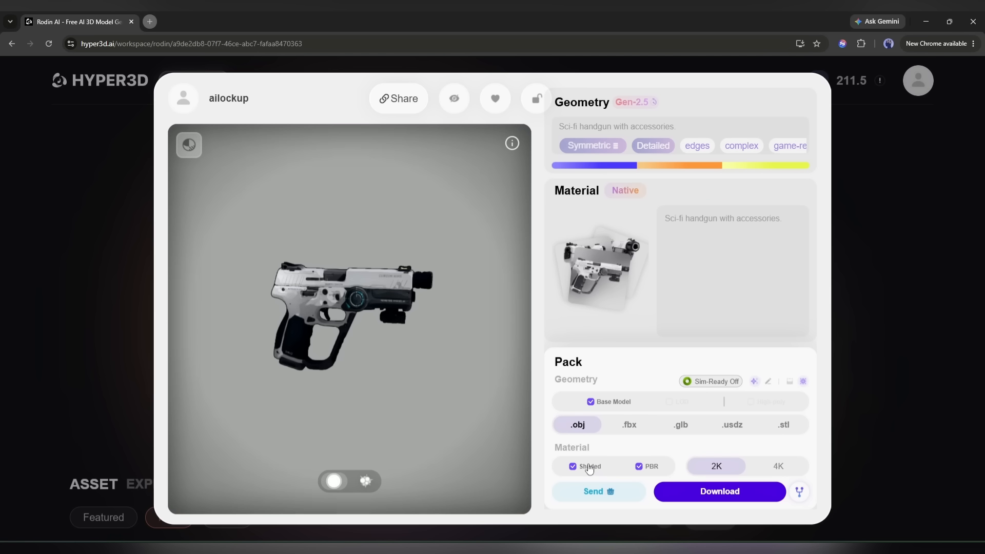
left_click(775, 468)
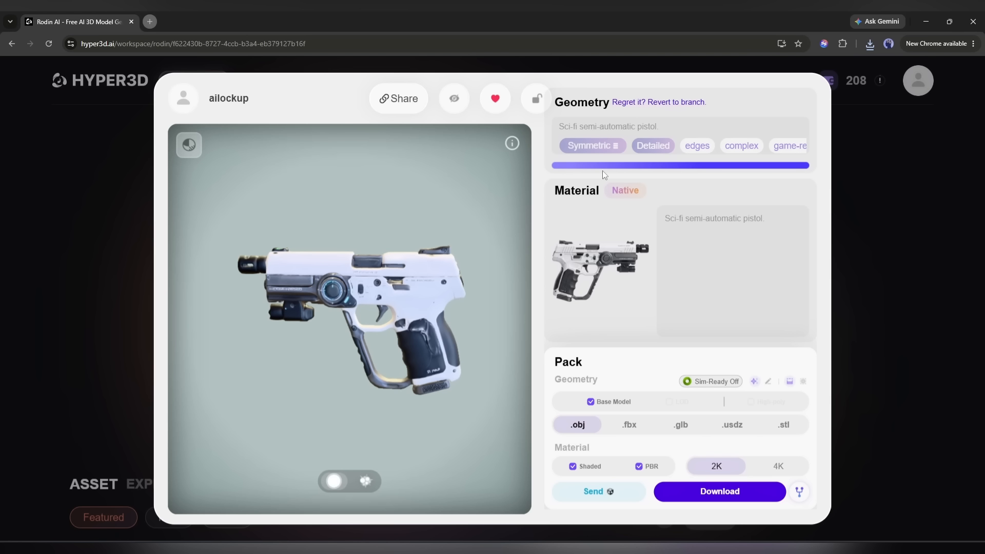
Revert the other pistol asset to a branch and compare its geometry versions v4, v3, v2 and v1 in the history.
left_click(673, 104)
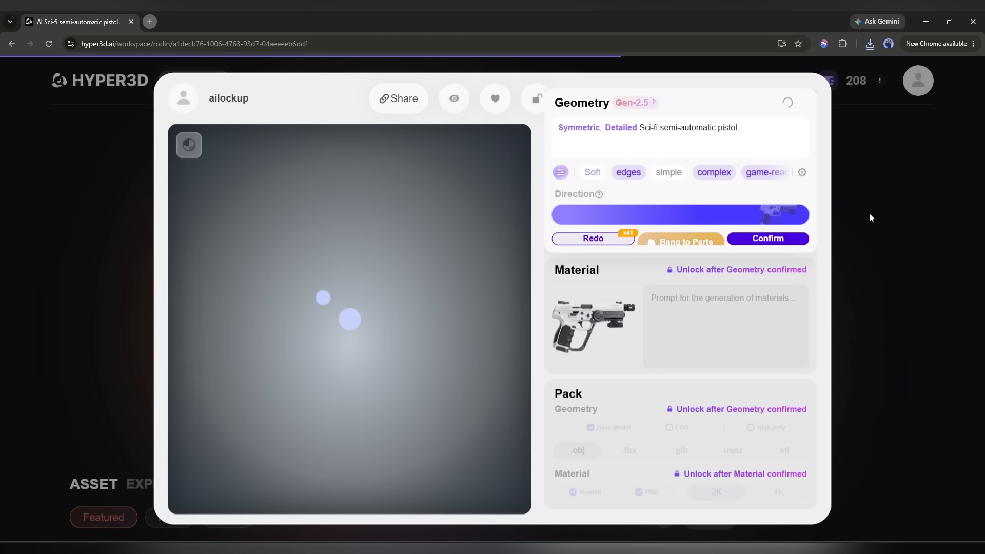
scroll(854, 236, "down", 1)
left_click(863, 335)
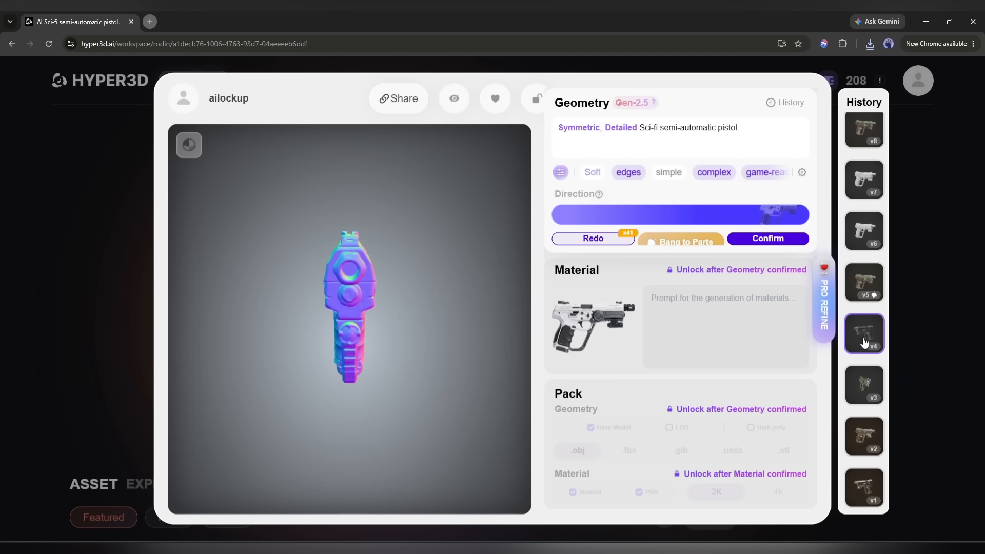
left_click_drag(264, 308, 506, 304)
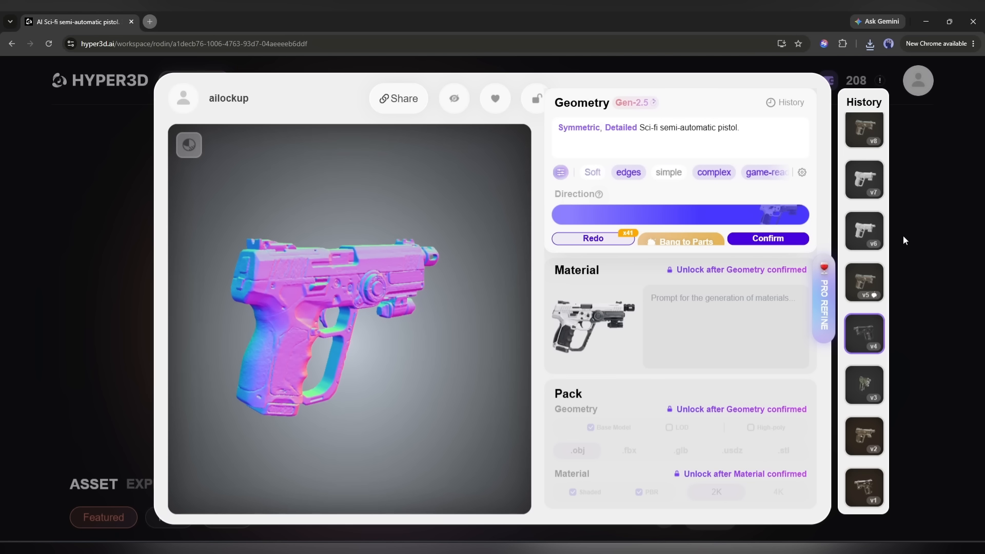
left_click(856, 393)
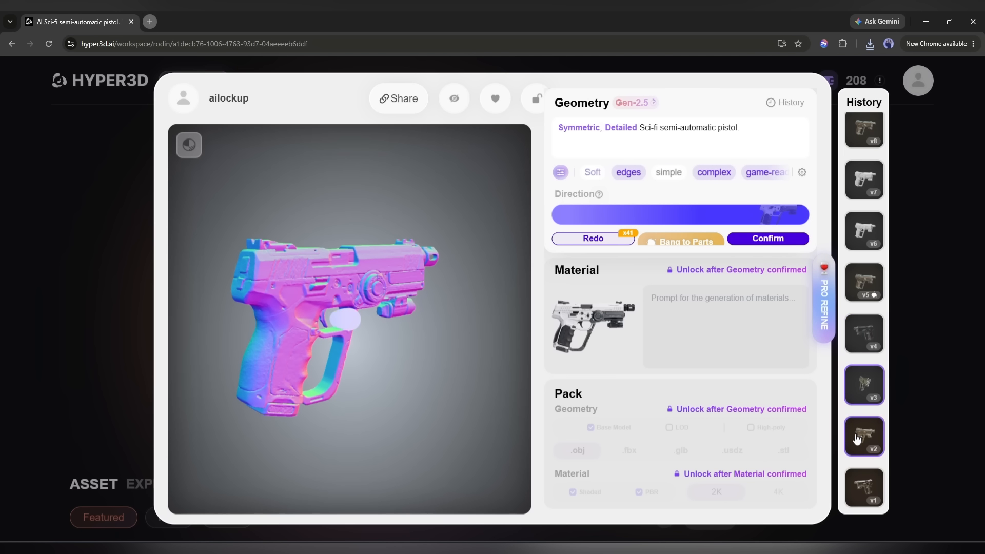
left_click(857, 438)
left_click(855, 493)
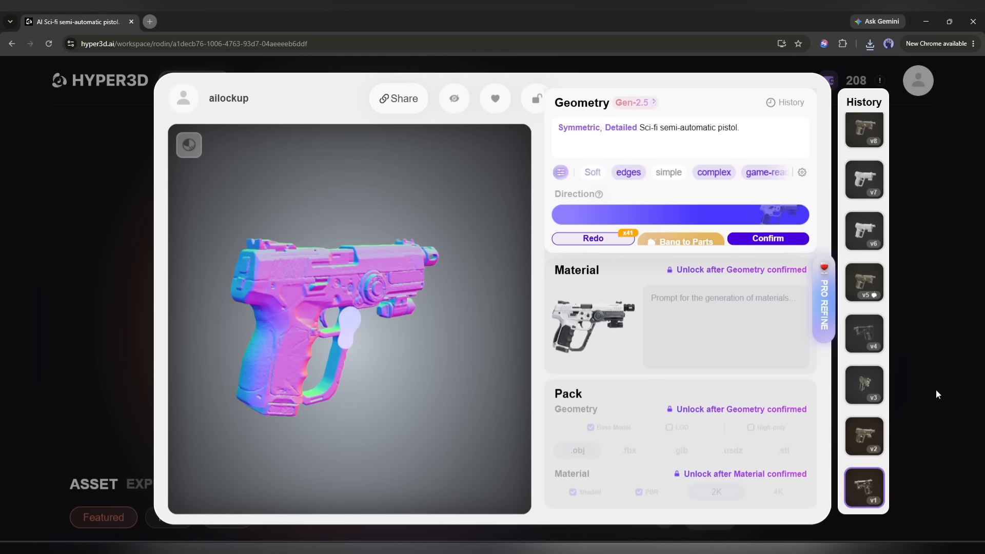
left_click(964, 296)
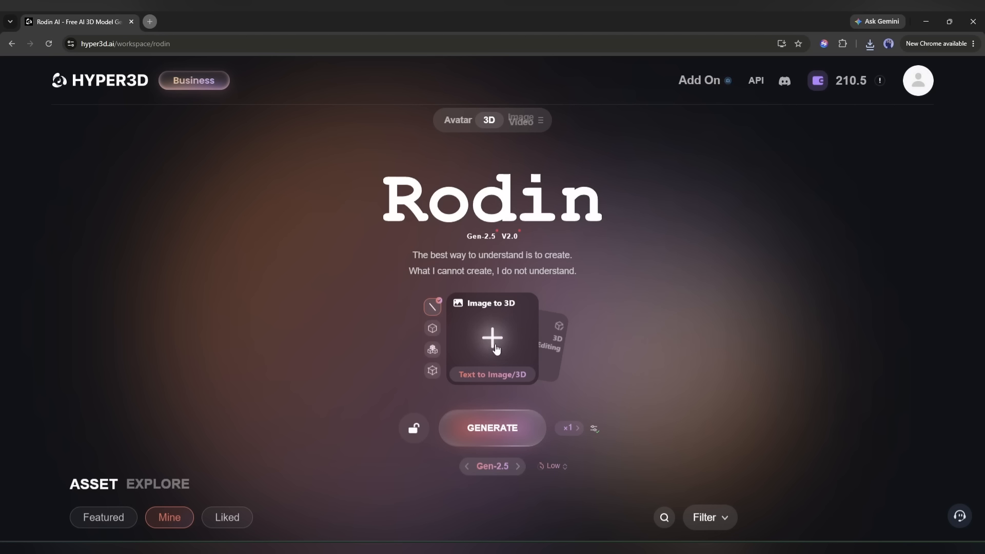
Add the four creature reference images 1.jpg, 2.jpg, 3.jpg and 4.jpg to Image to 3D.
left_click(493, 339)
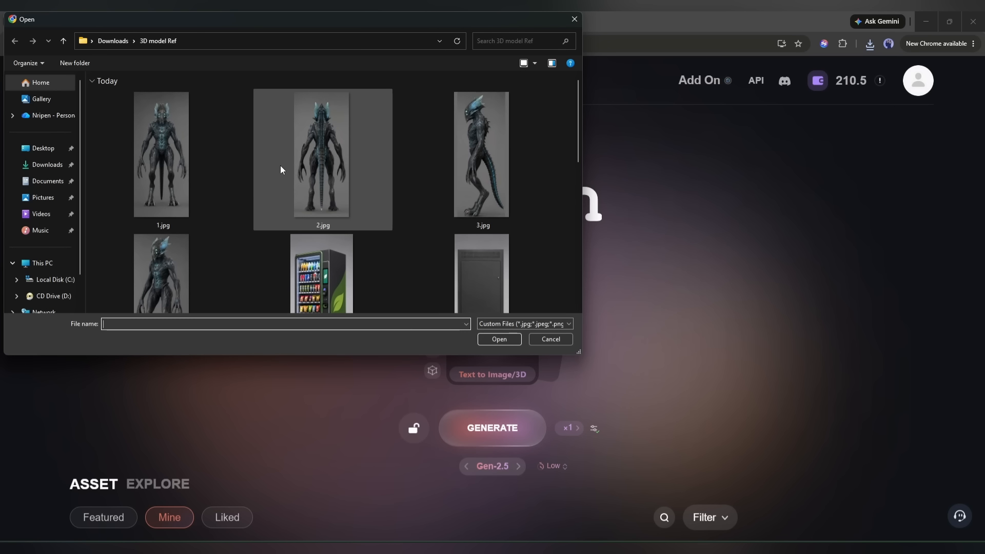
scroll(275, 165, "down", 2)
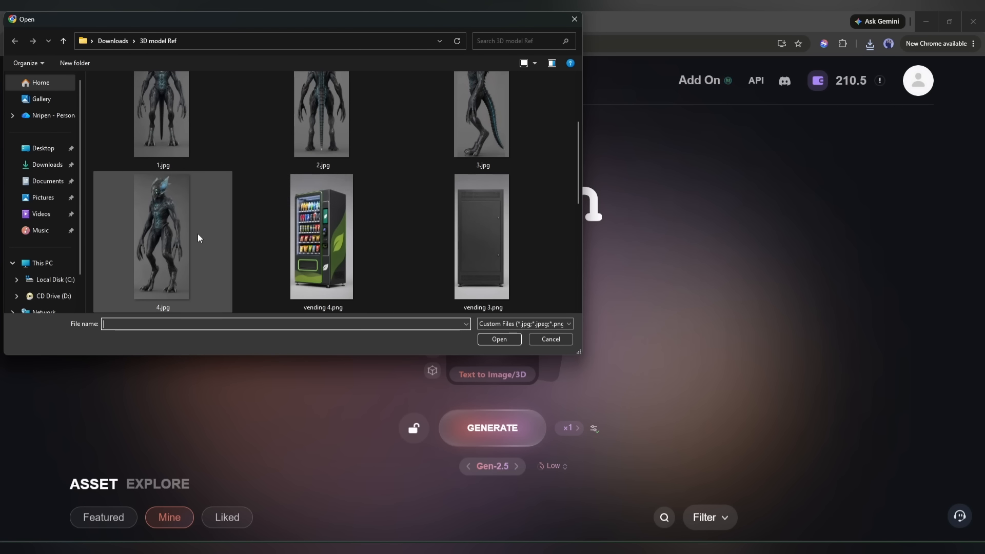
scroll(196, 154, "up", 1)
double_click(156, 115)
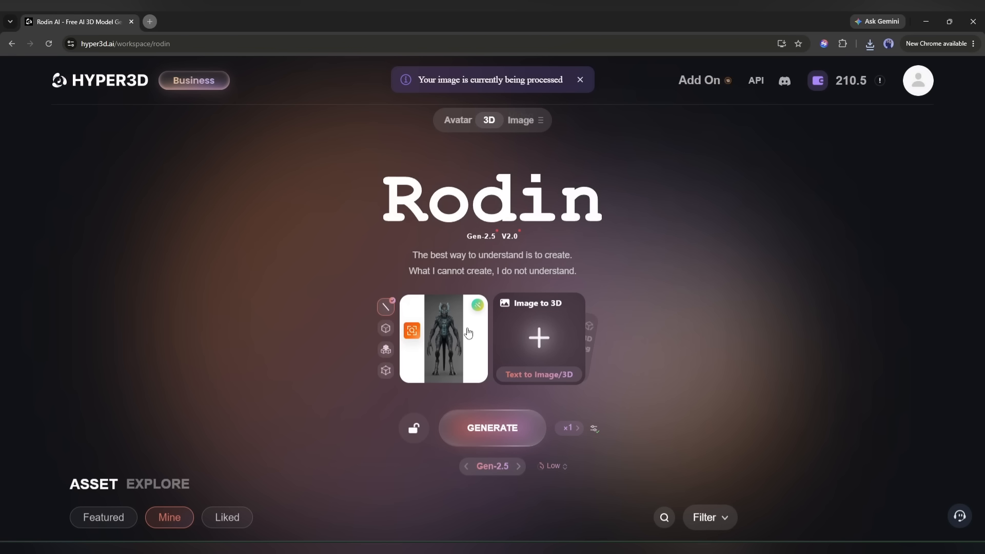
mouse_move(474, 313)
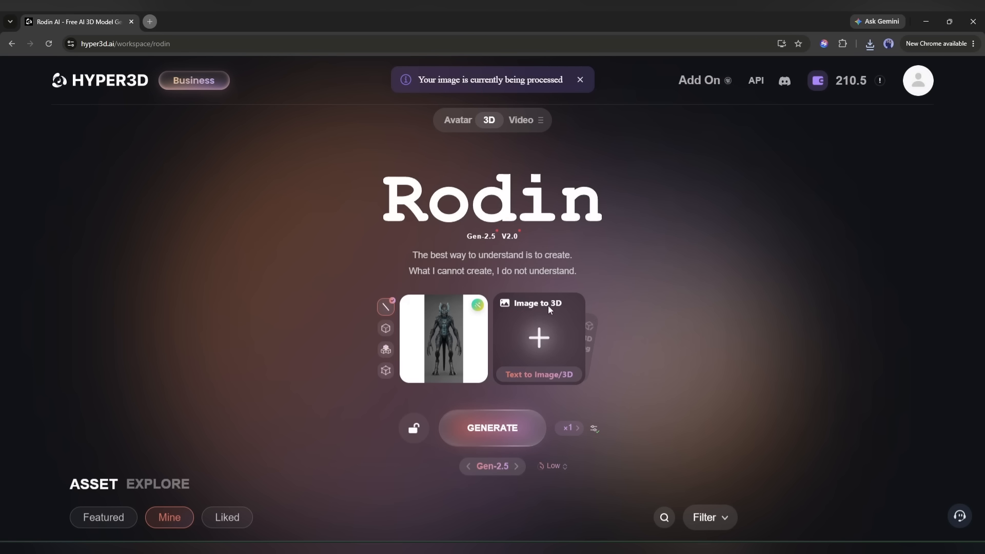
left_click(541, 332)
double_click(347, 143)
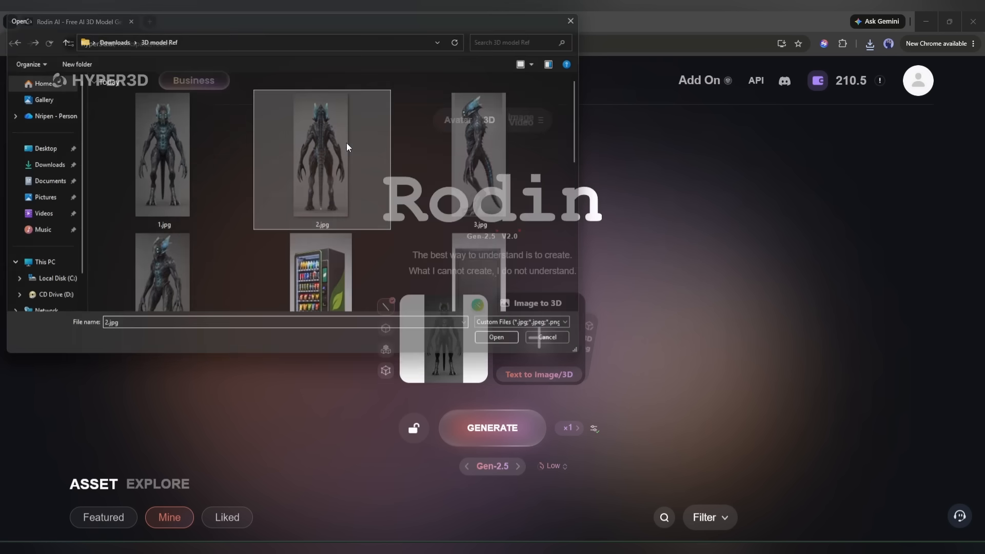
left_click(573, 335)
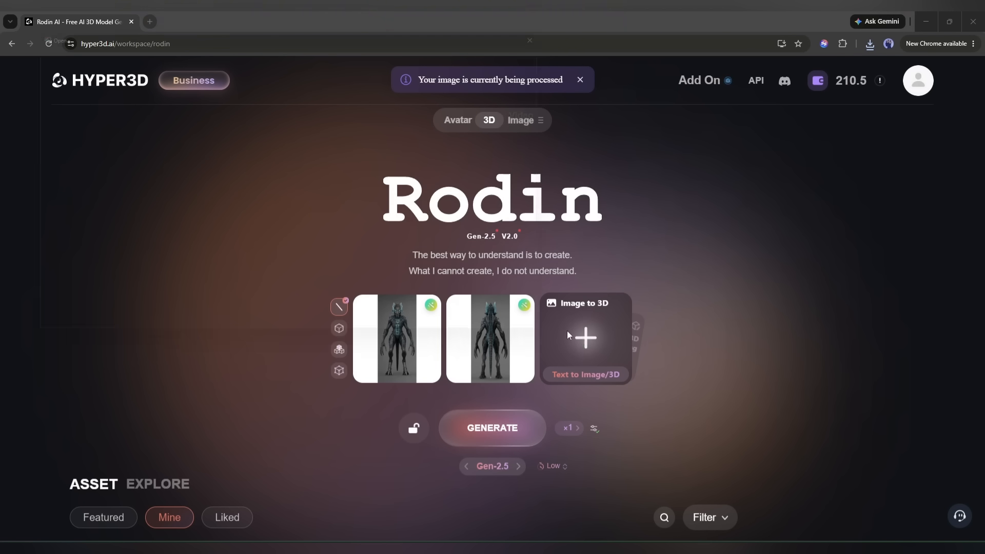
double_click(488, 149)
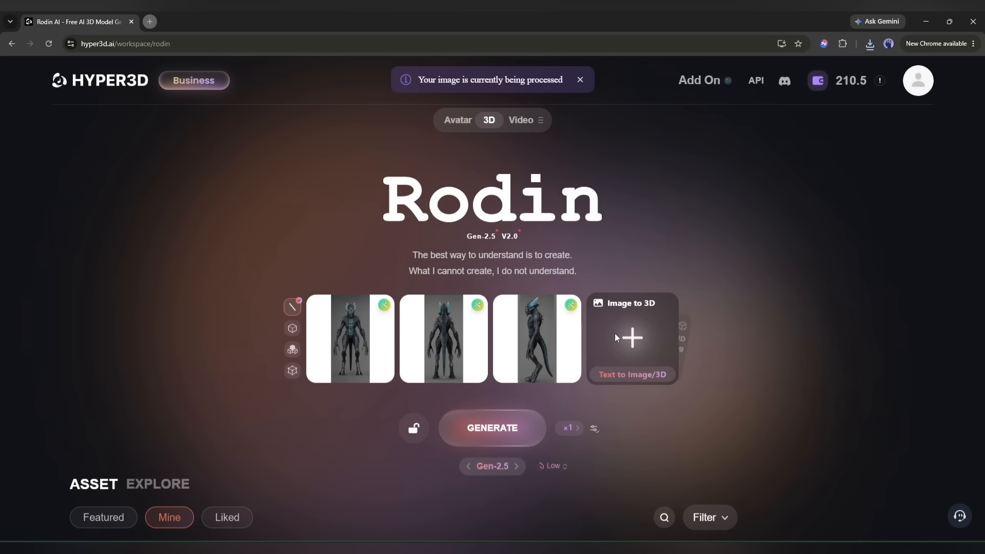
left_click(637, 347)
scroll(308, 256, "down", 2)
double_click(158, 227)
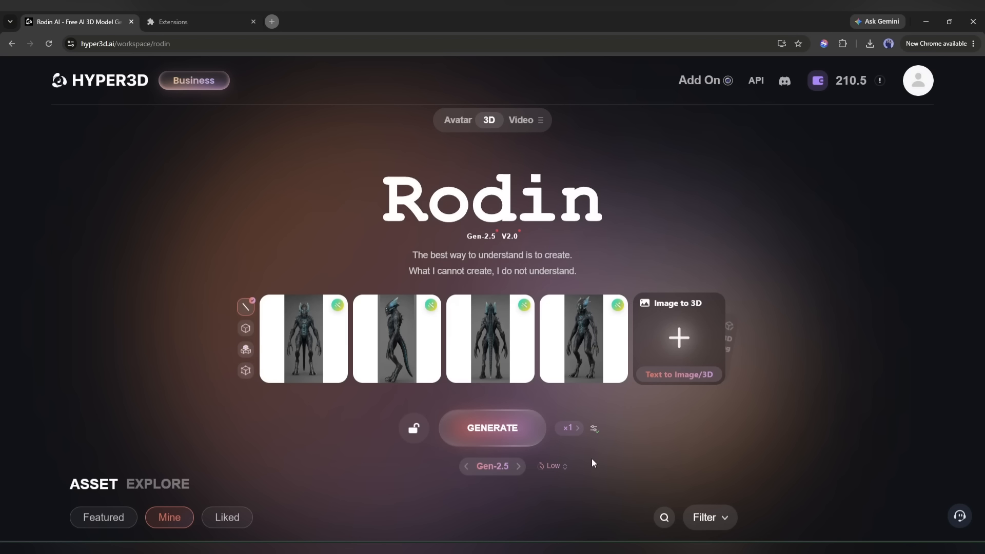
Generate the creature geometry from the four images with Extreme-High thinking effort and the Micro, Symmetric and Detailed presets.
left_click(564, 468)
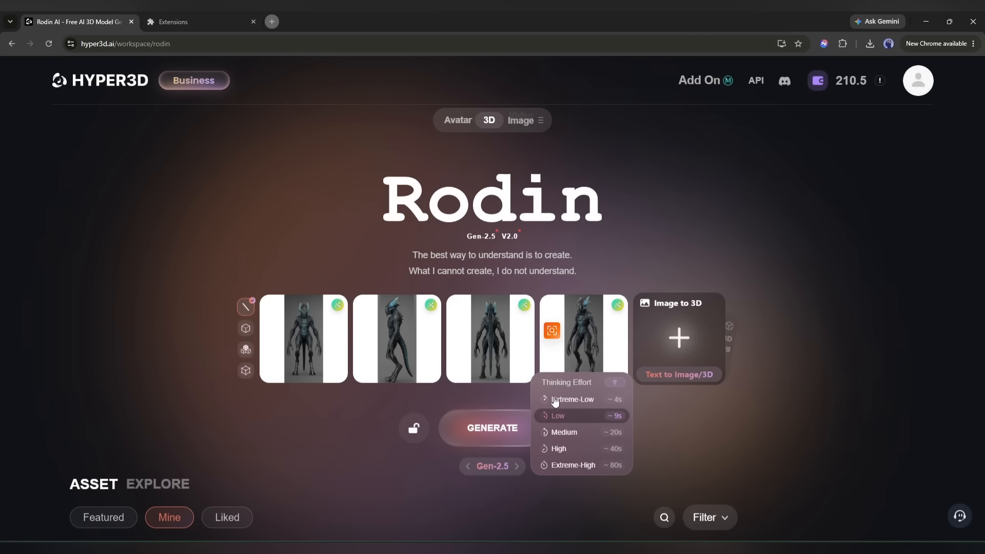
left_click(590, 468)
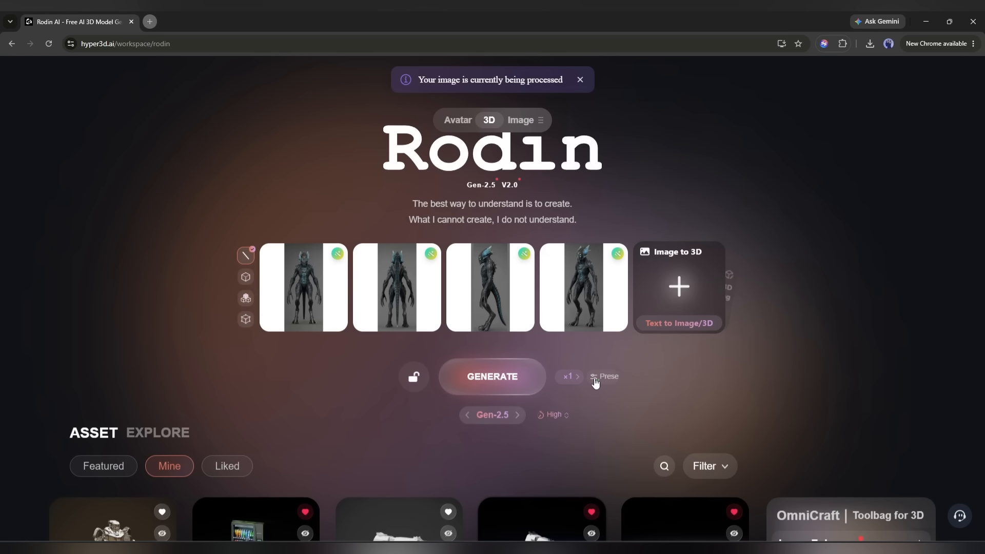
left_click(595, 377)
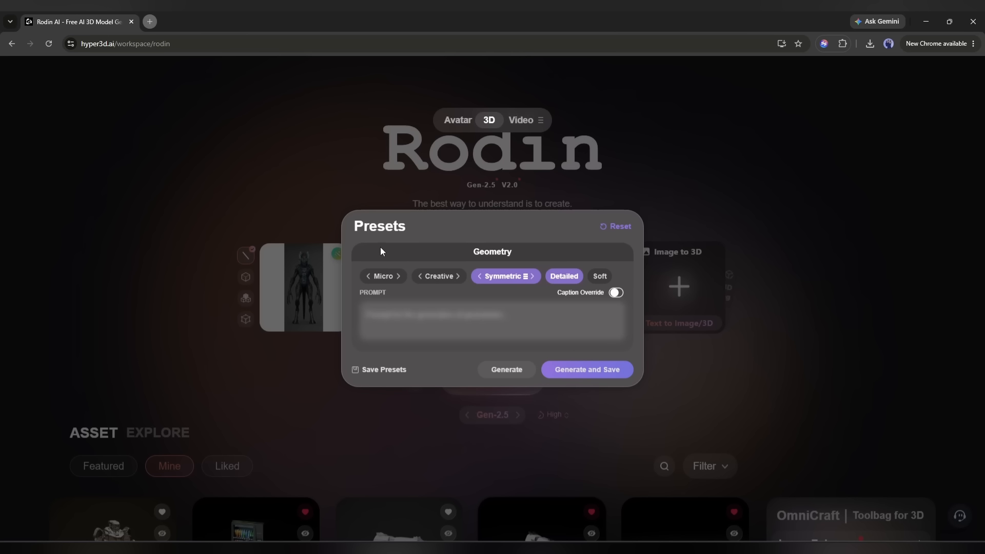
left_click(381, 279)
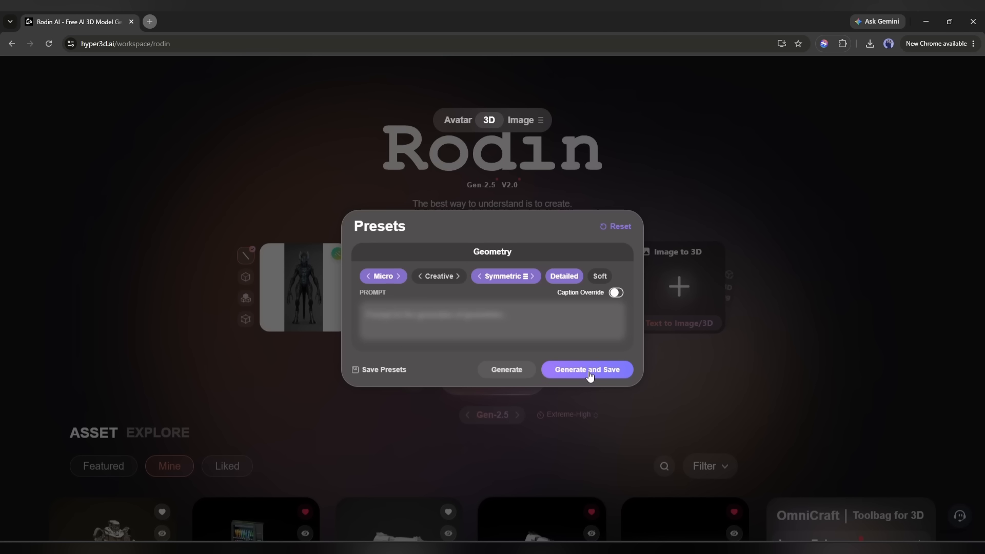
left_click(509, 373)
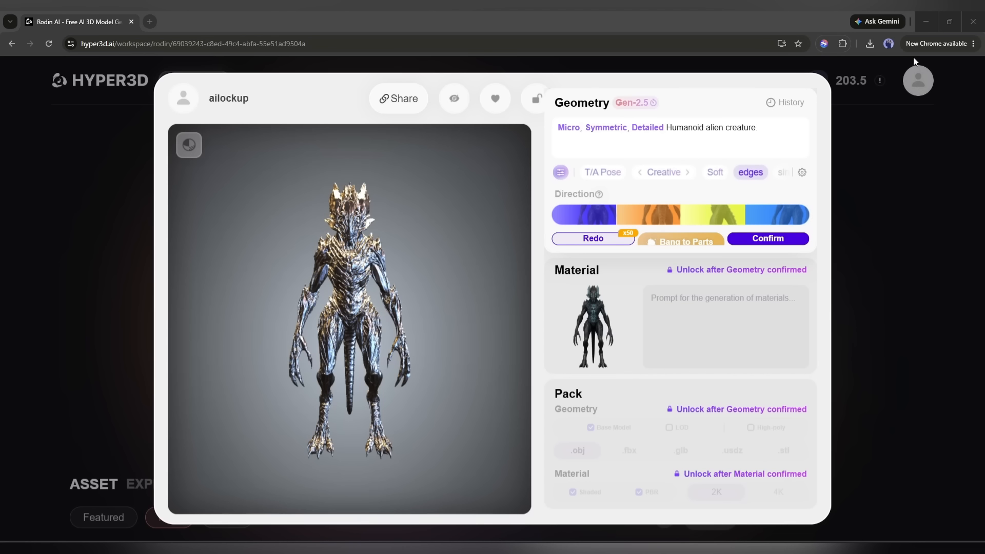
Add the T/A Pose tag to the creature geometry and split it into parts with Bang to Parts, checking the exploded view.
scroll(330, 282, "up", 4)
left_click_drag(330, 282, 446, 286)
left_click_drag(275, 228, 336, 224)
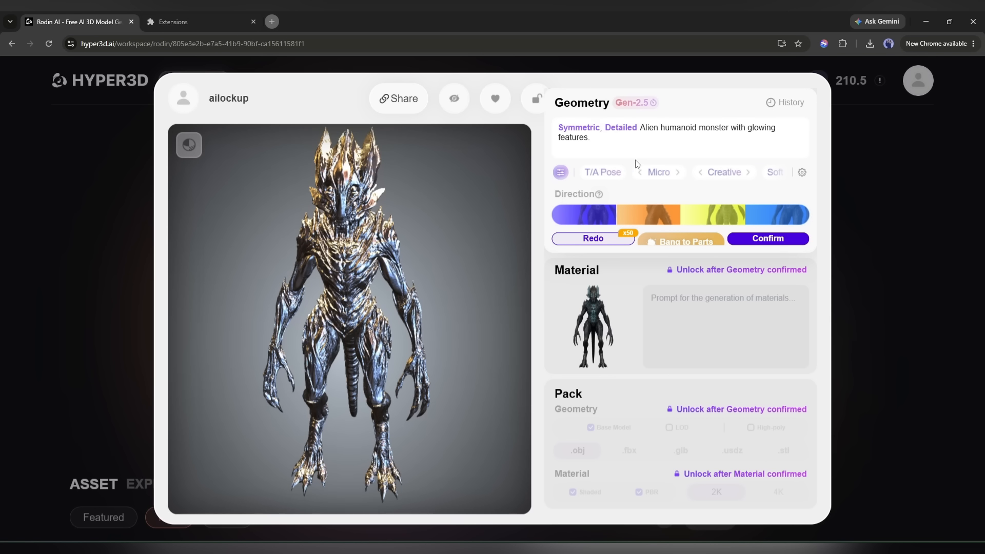
left_click(603, 173)
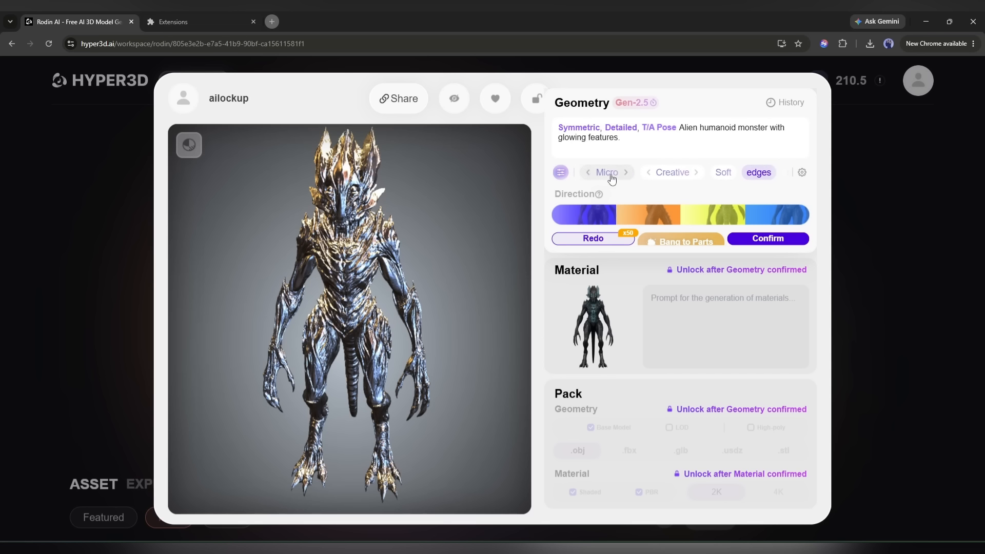
left_click(637, 240)
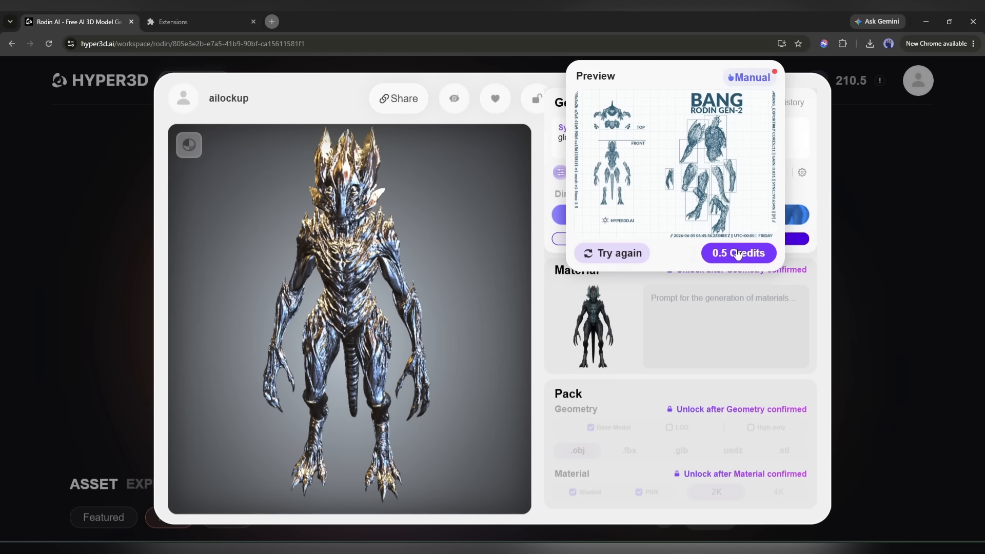
left_click(737, 253)
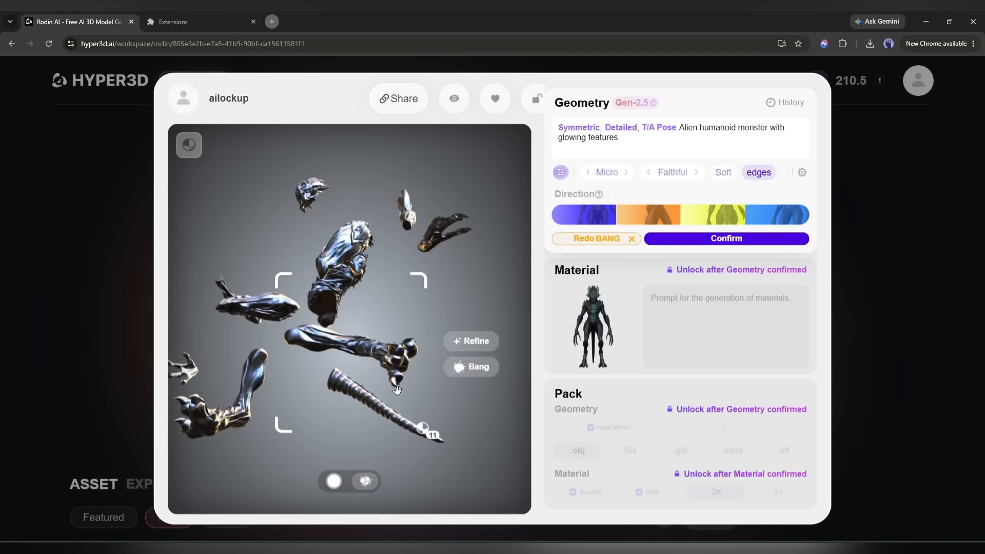
left_click(334, 482)
left_click(332, 481)
left_click(332, 481)
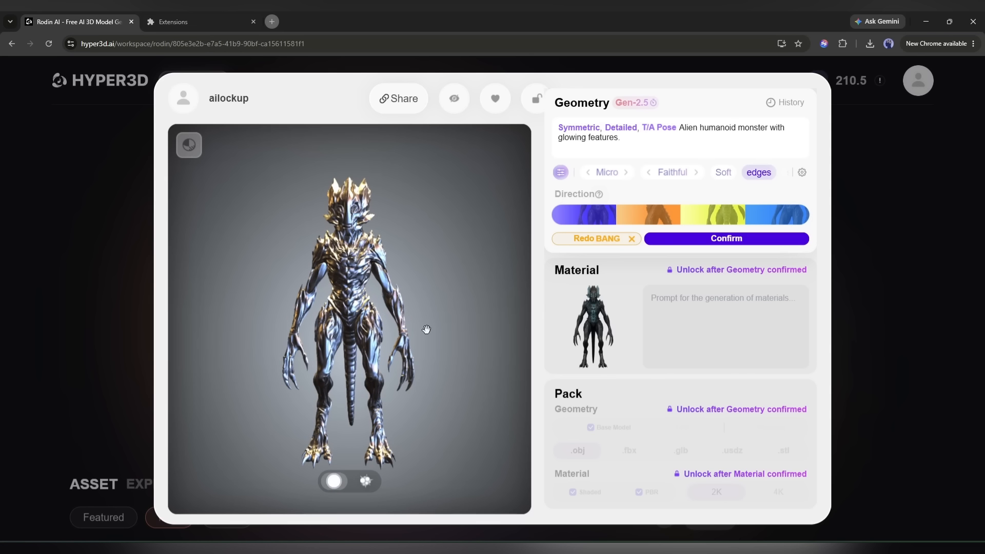
Confirm the creature geometry as an 8000 Quad Mesh with Baked Normal instead of a Triangle mesh.
mouse_move(691, 242)
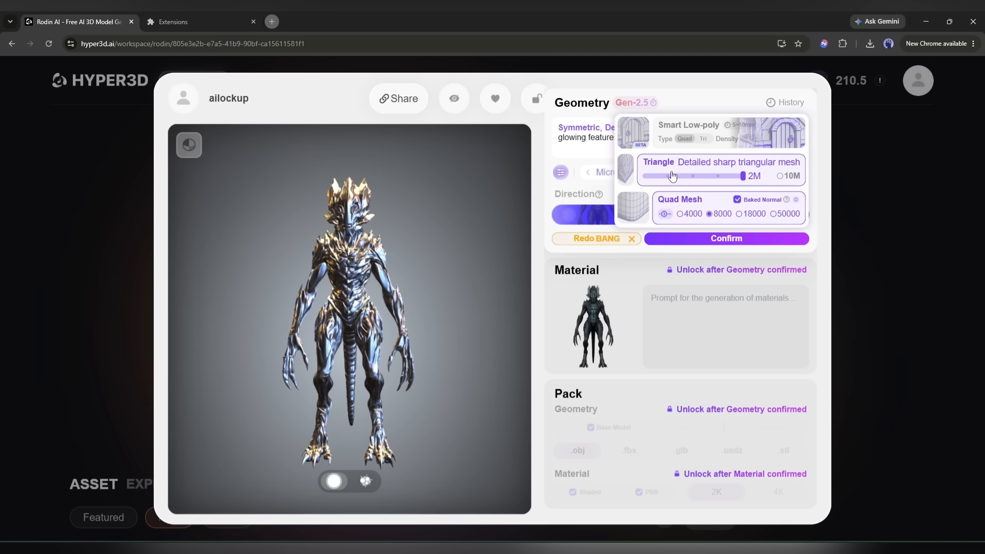
left_click(781, 175)
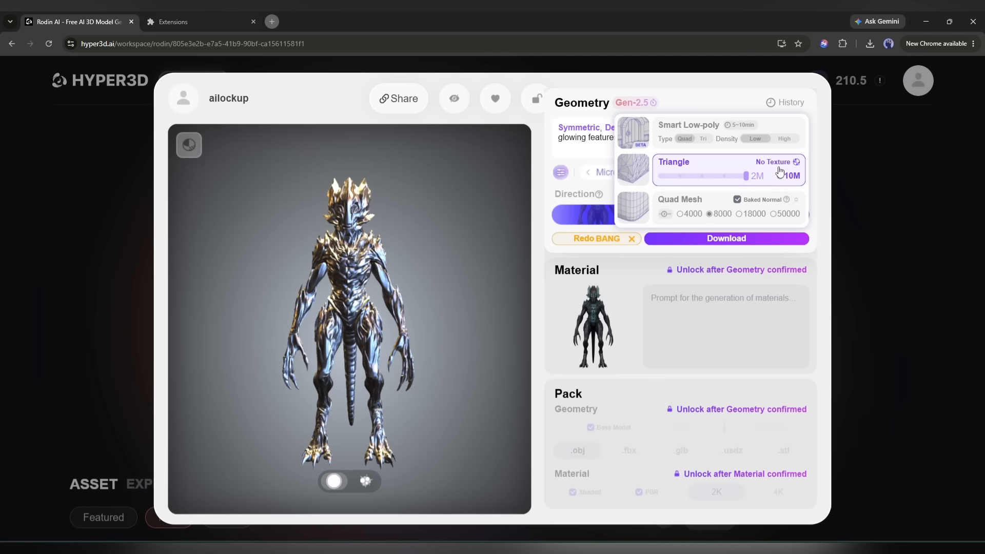
left_click(664, 180)
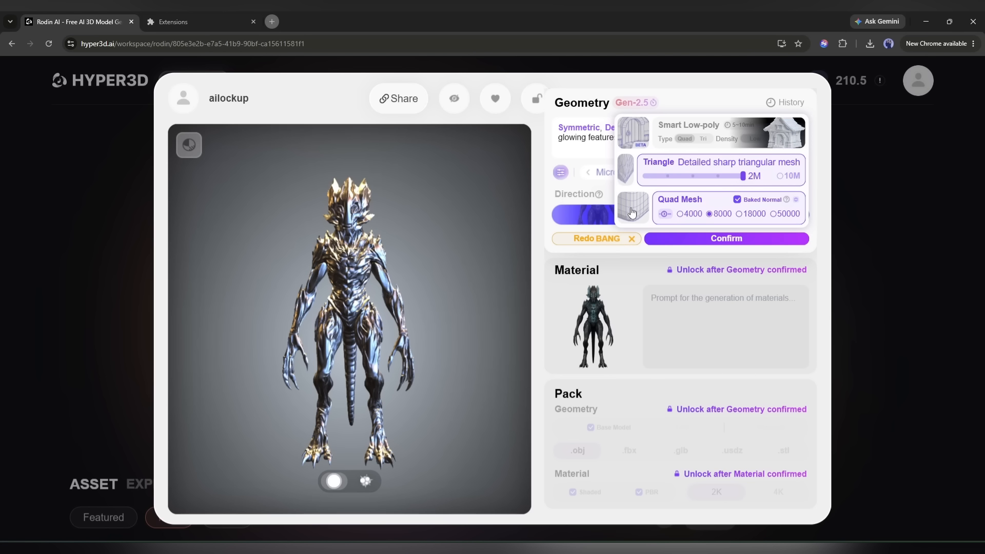
left_click(782, 176)
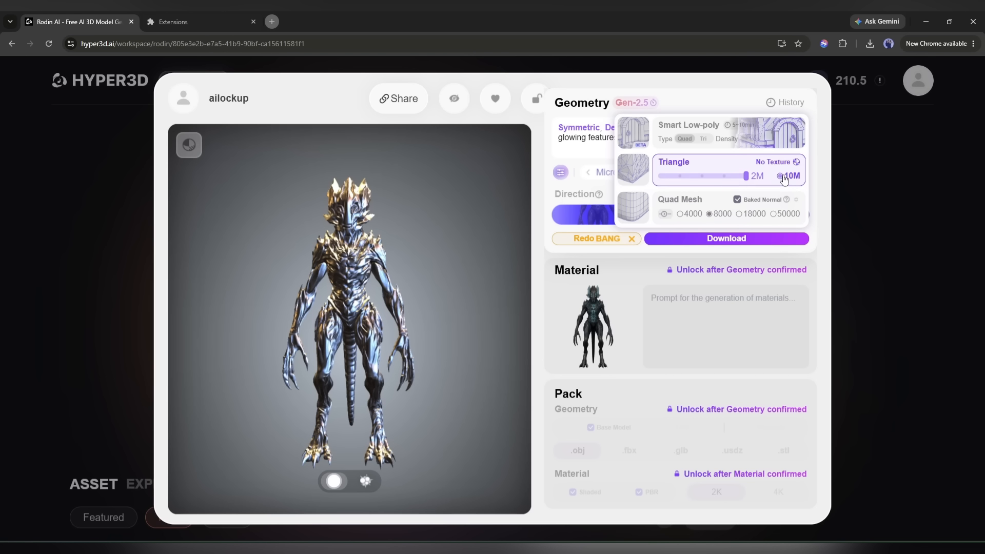
left_click(669, 208)
left_click(729, 238)
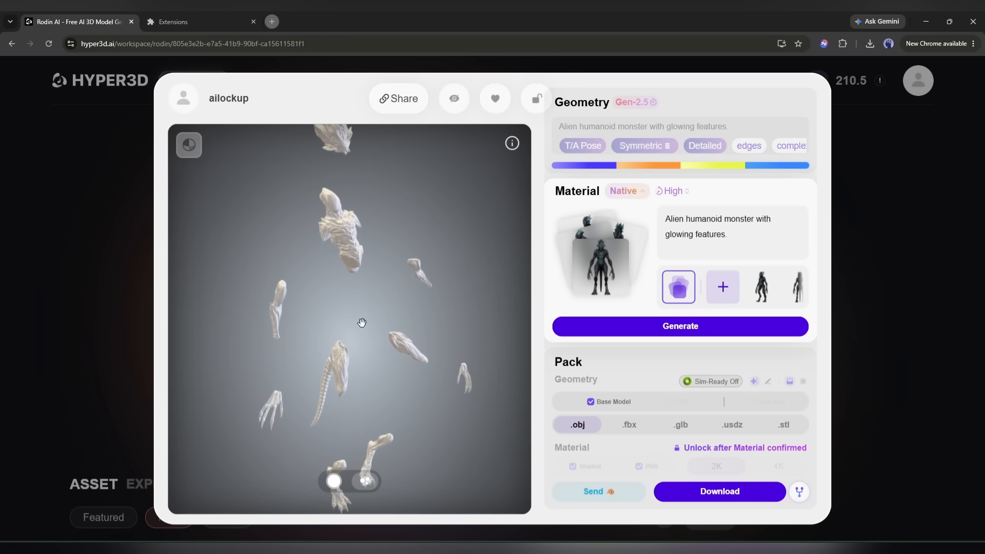
Display the creature in Wireframe and examine its mesh flow on the torso, arms and legs.
left_click(189, 145)
left_click(201, 163)
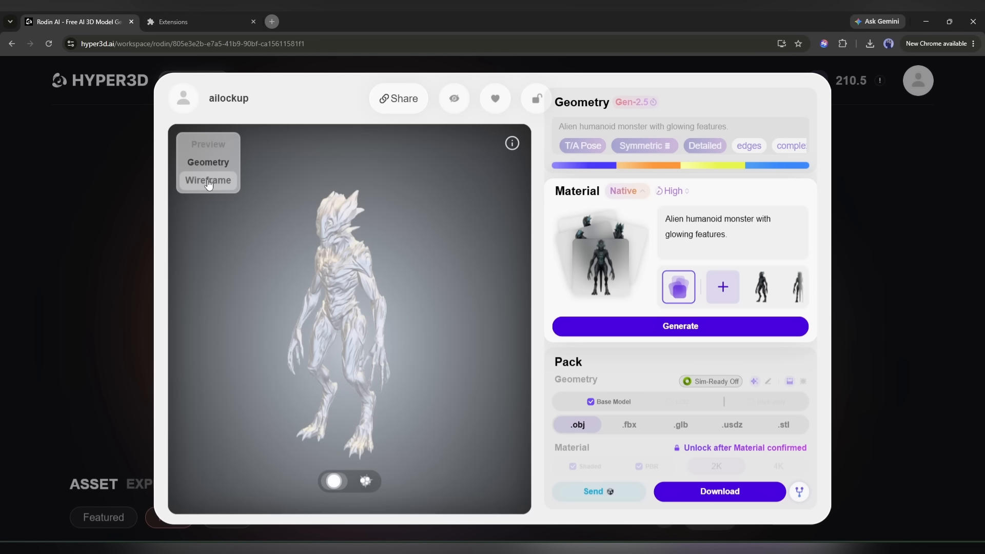
left_click(208, 181)
scroll(376, 267, "up", 5)
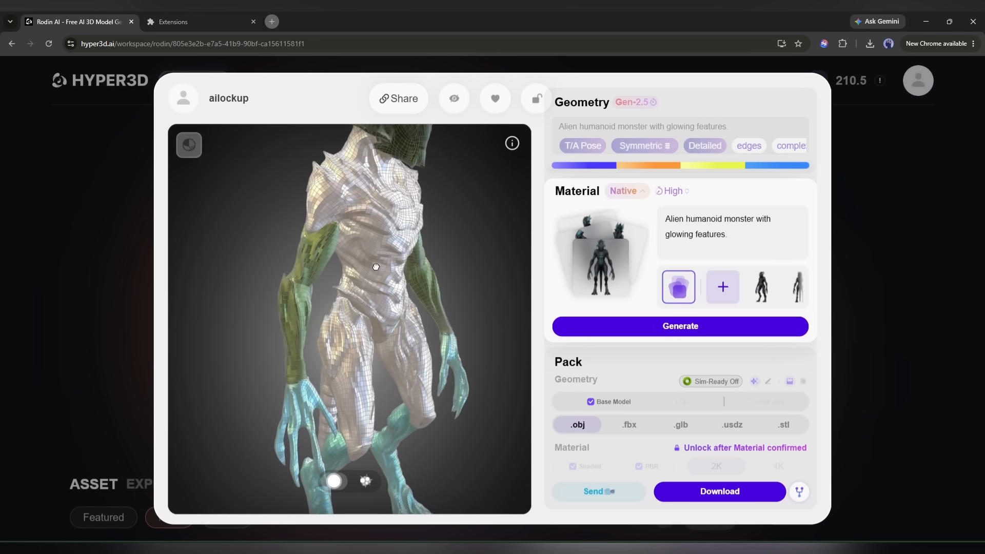
left_click_drag(376, 267, 302, 241)
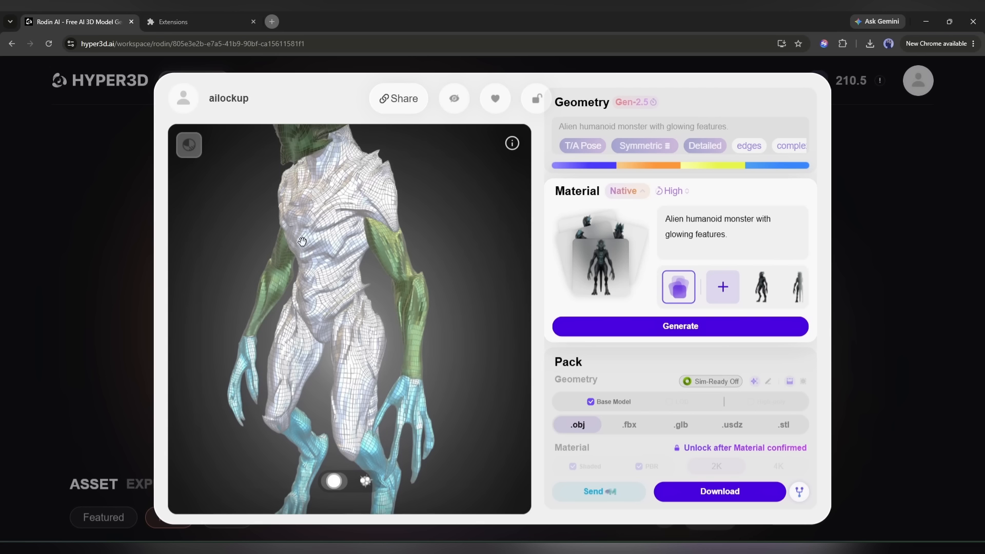
scroll(303, 247, "down", 4)
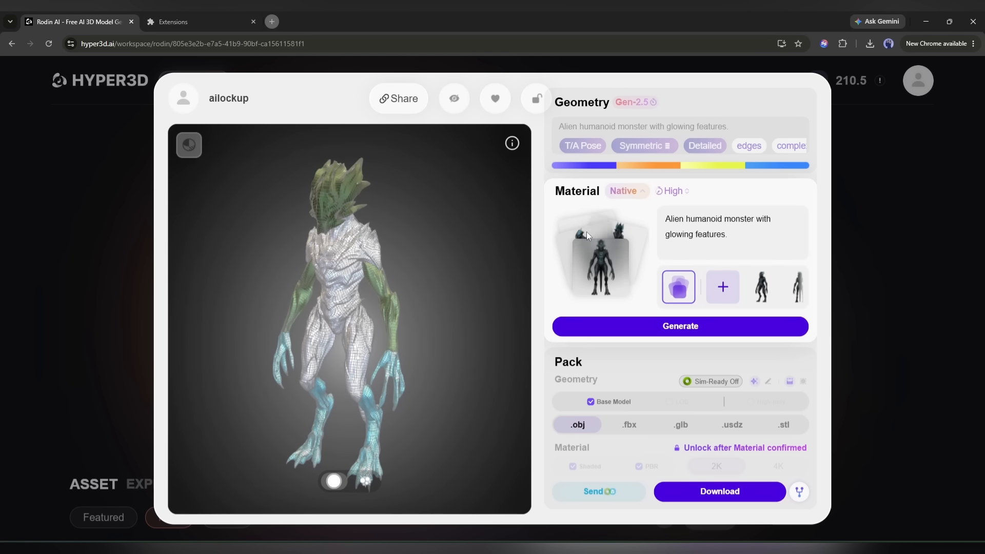
Generate the creature's Native material with PBR Temperature 10 and Face Restore turned on.
mouse_move(650, 328)
left_click_drag(690, 282, 738, 282)
left_click(656, 300)
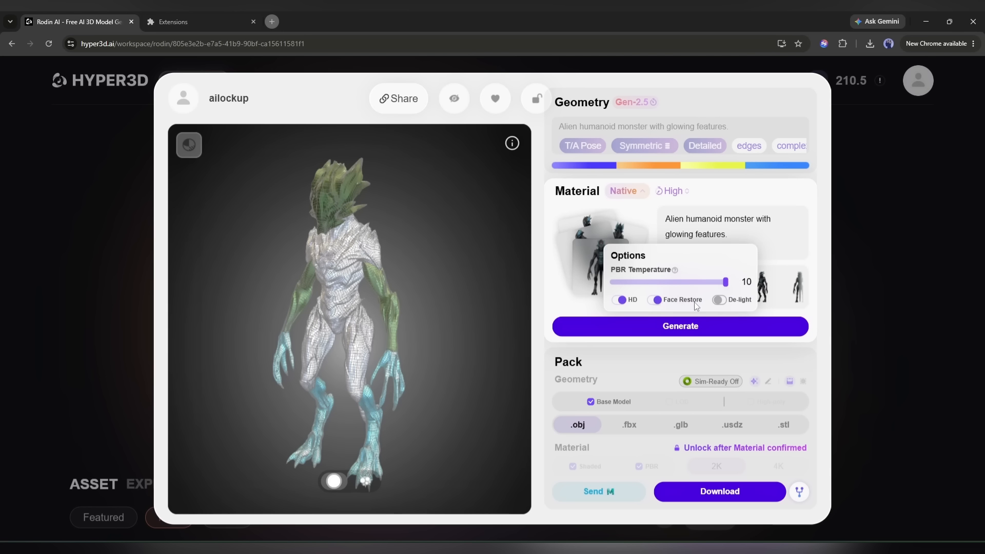
left_click(713, 322)
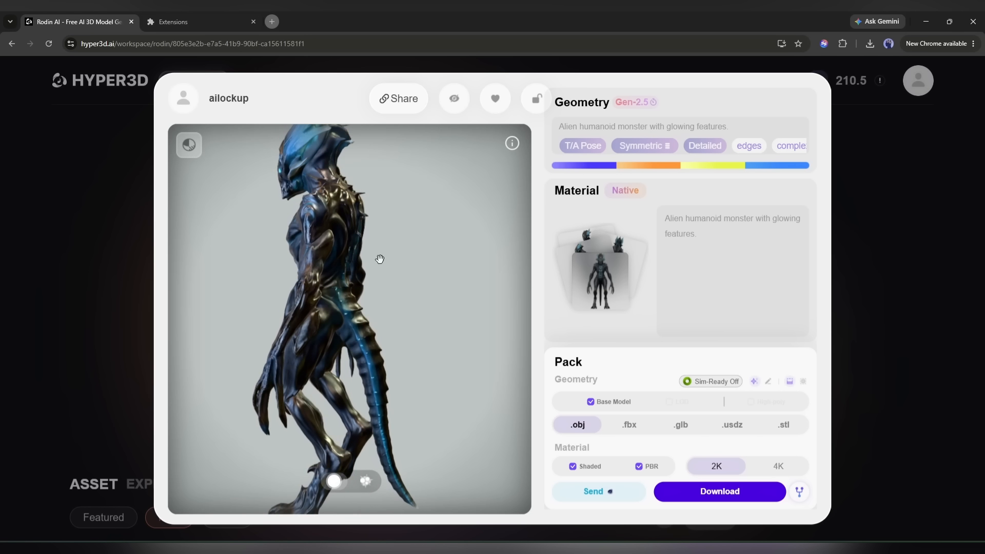
Examine the textured creature from another angle and in the Wireframe display mode.
left_click_drag(312, 214, 304, 233)
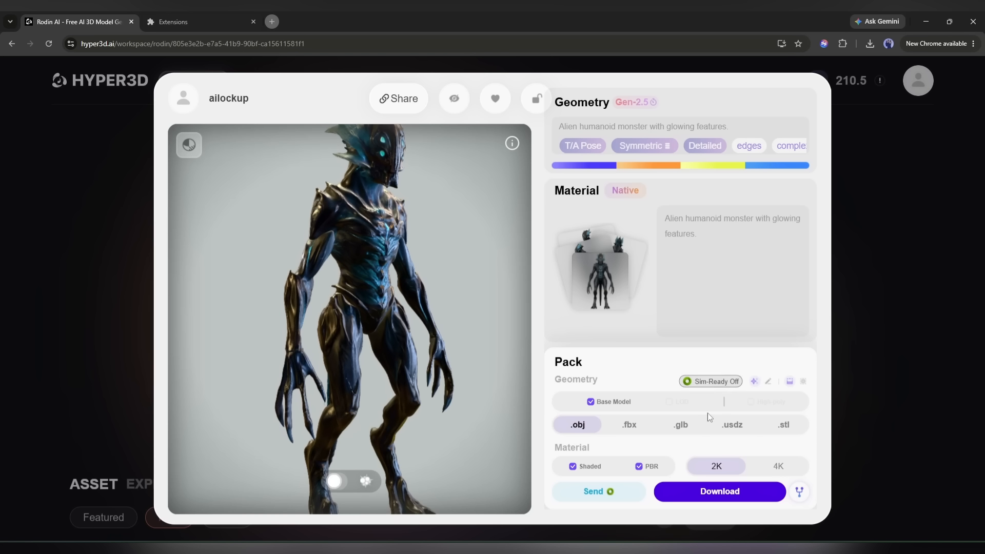
left_click(189, 145)
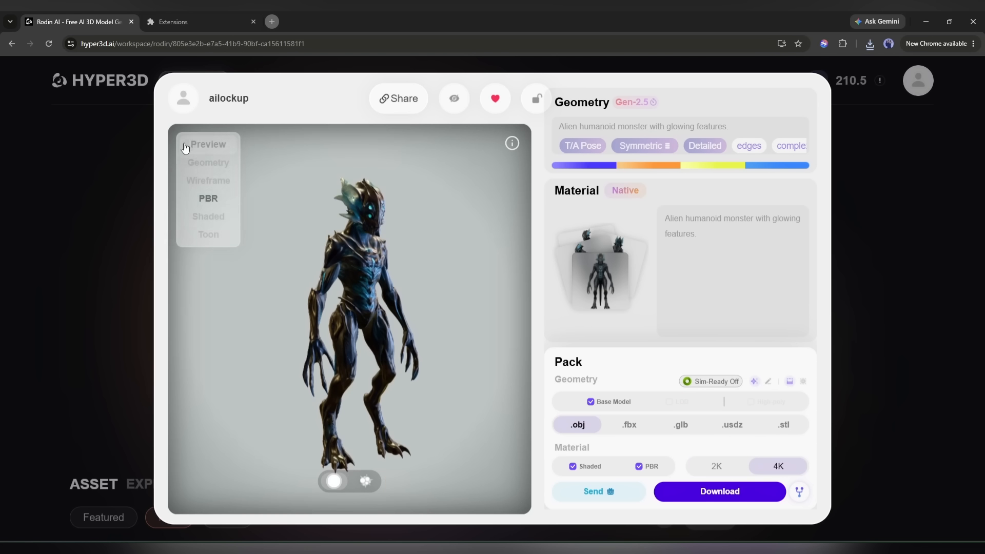
left_click(208, 179)
left_click(208, 183)
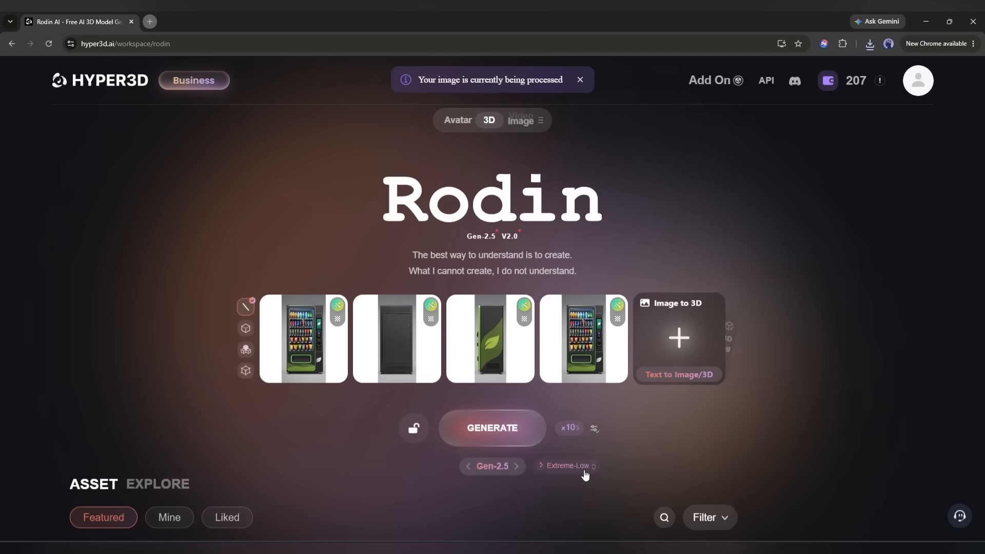
Generate a single vending machine model from its four reference images with Medium thinking effort.
left_click(568, 465)
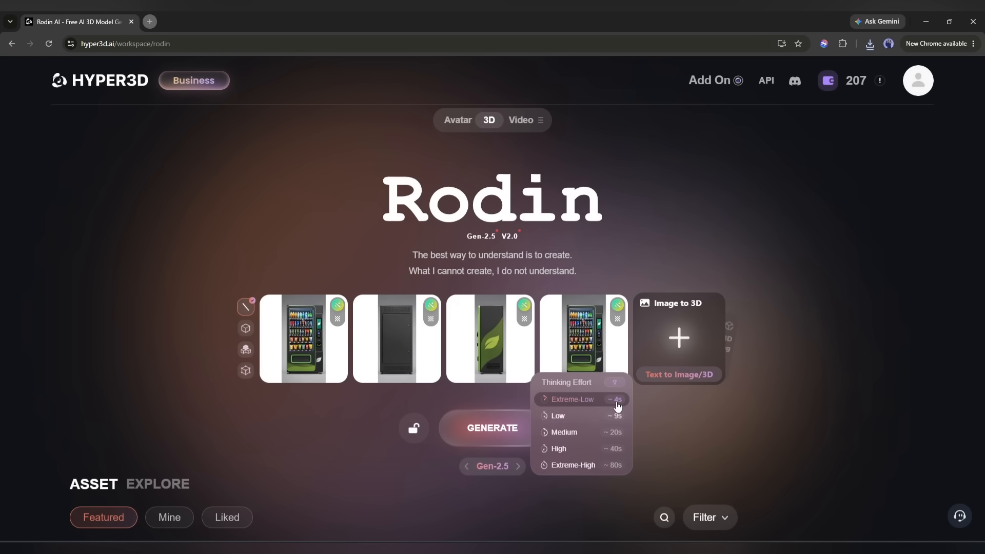
left_click(588, 434)
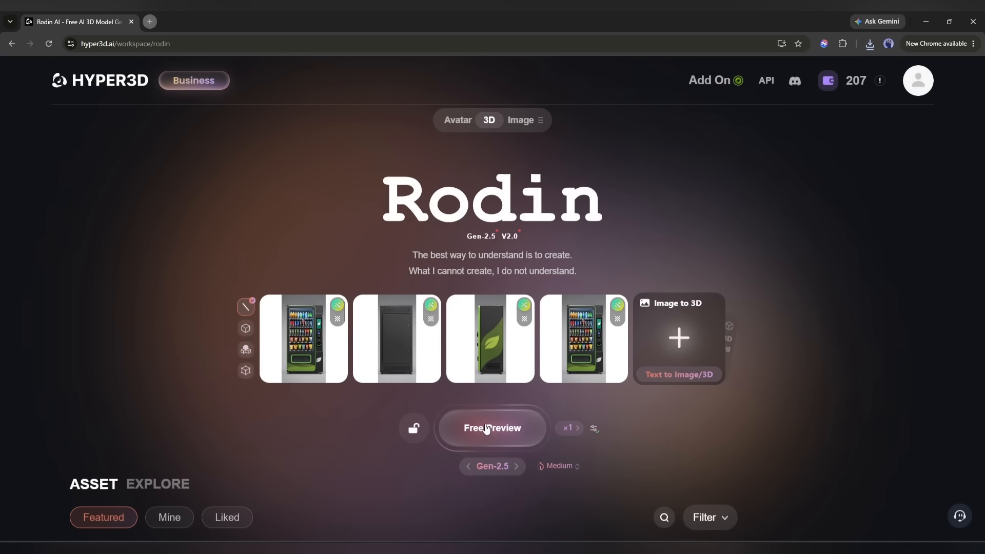
left_click(516, 416)
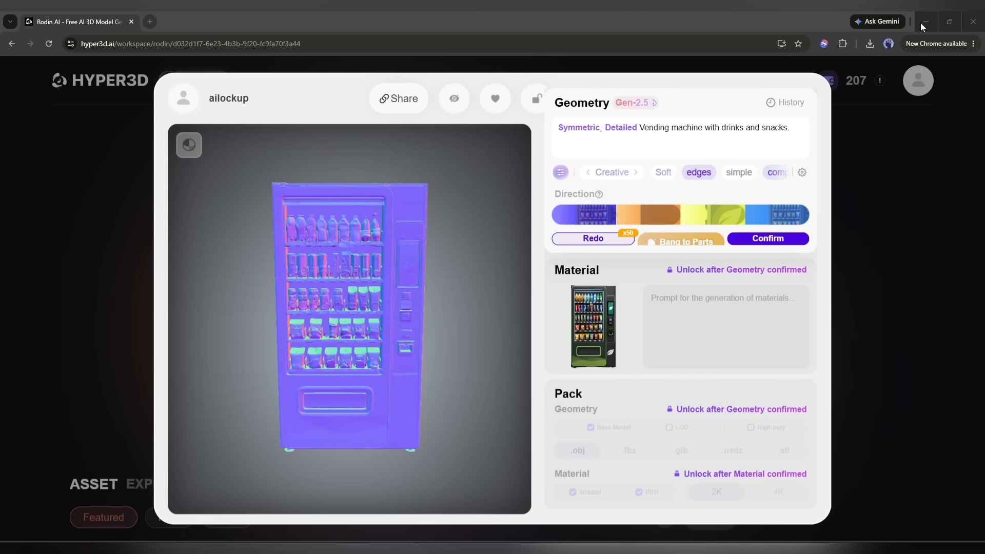
mouse_move(362, 231)
left_mouse_down()
mouse_move(419, 234)
mouse_move(373, 234)
left_mouse_up()
Confirm the vending machine geometry as Smart Low-poly with Quad type and Low density, and check its wireframe.
mouse_move(772, 241)
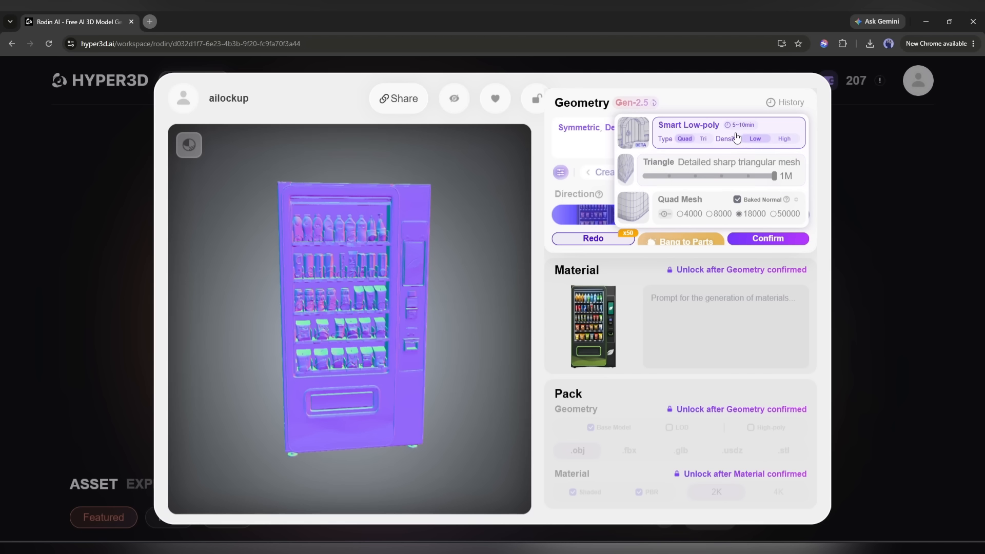
left_click(787, 239)
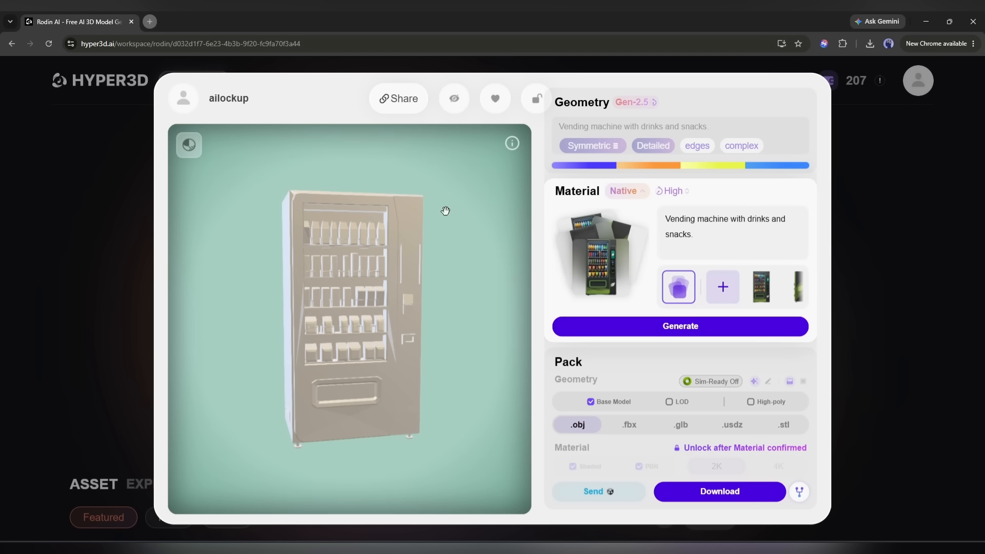
scroll(317, 217, "up", 5)
left_click(184, 146)
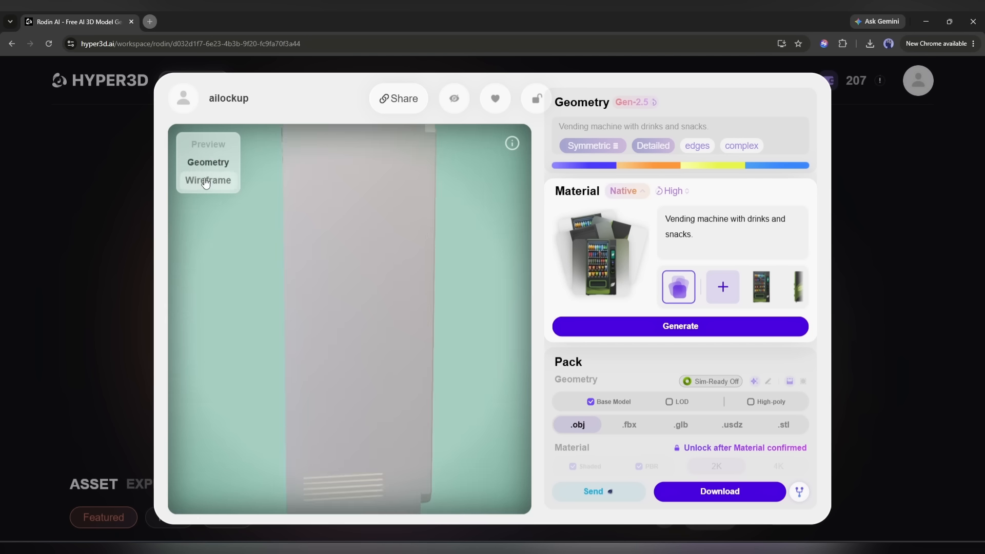
left_click(206, 182)
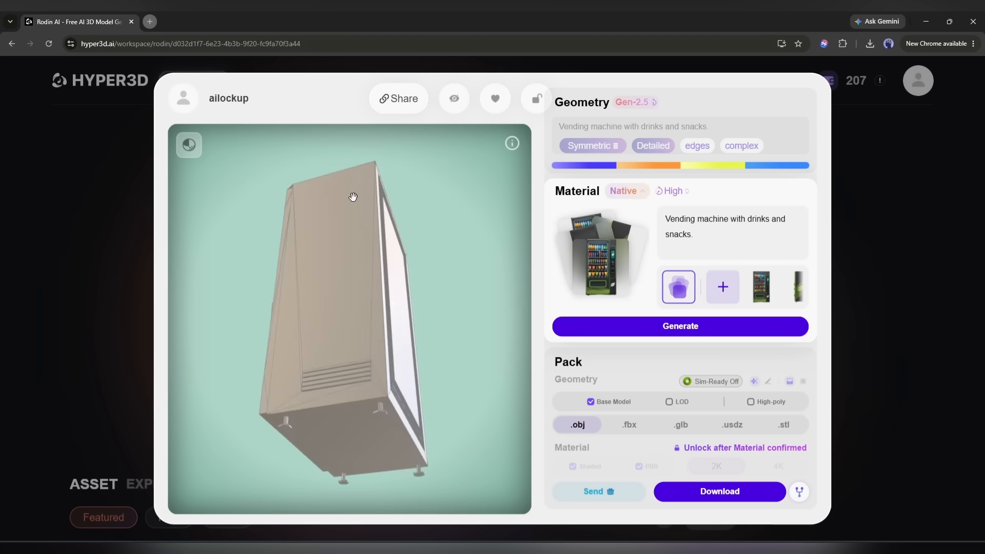
Generate the vending machine's Native material with HD on and examine the textured result up close.
left_click(628, 194)
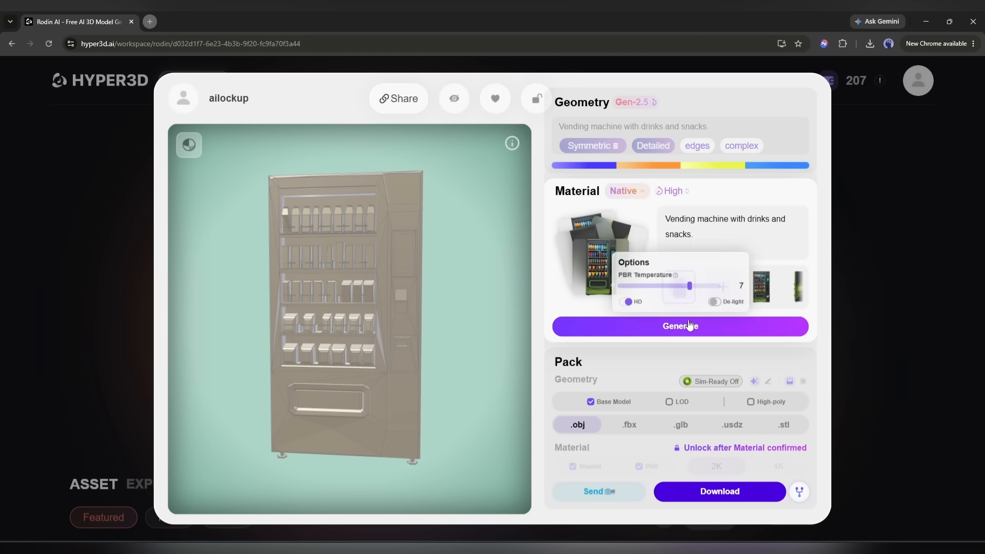
left_click(681, 327)
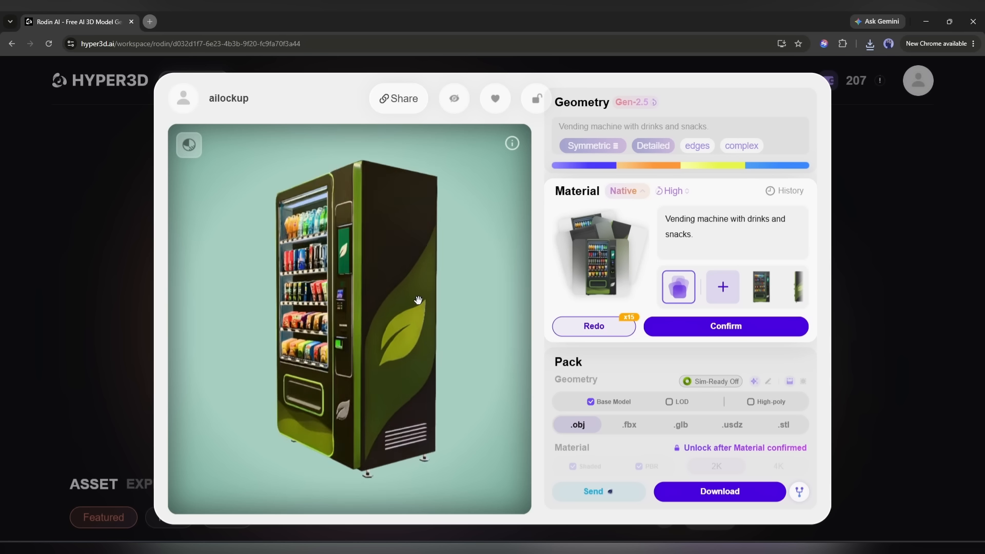
scroll(339, 283, "up", 5)
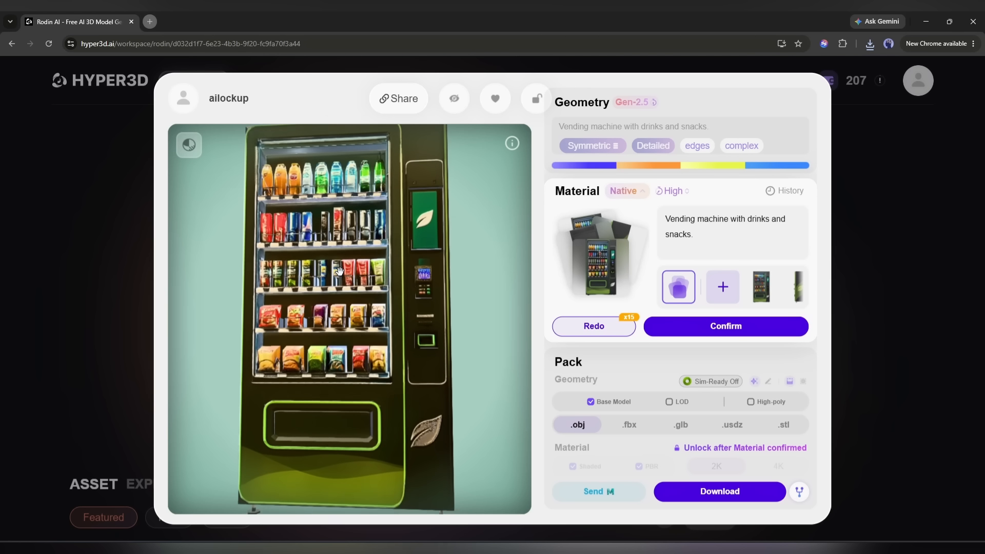
scroll(339, 269, "down", 5)
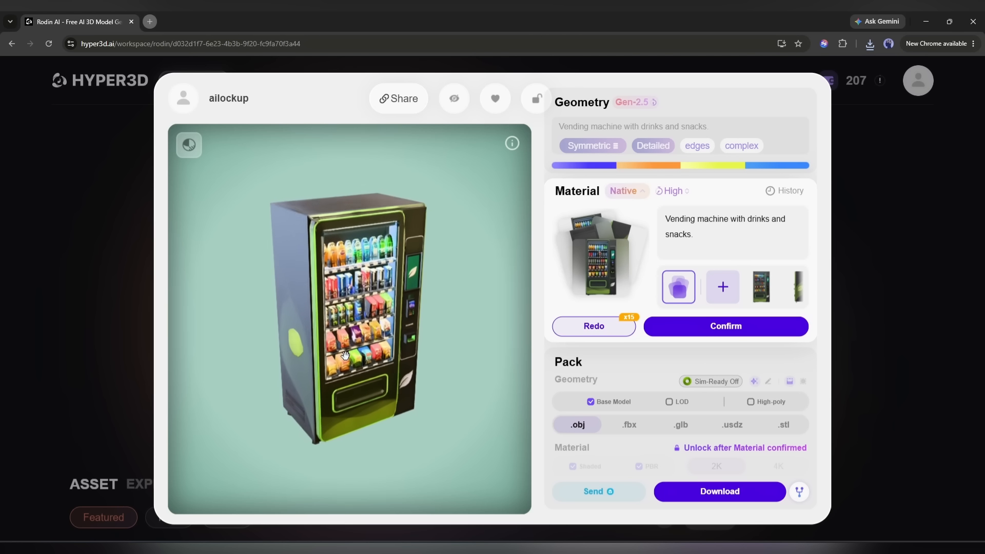
Check the vending machine's textured front and confirm its Native material.
left_click_drag(291, 335, 329, 333)
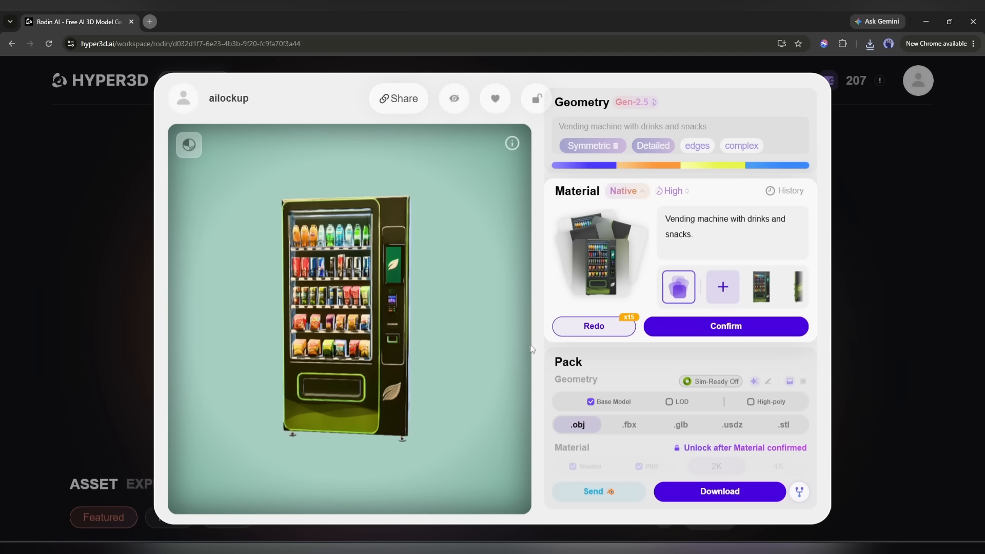
left_click(685, 333)
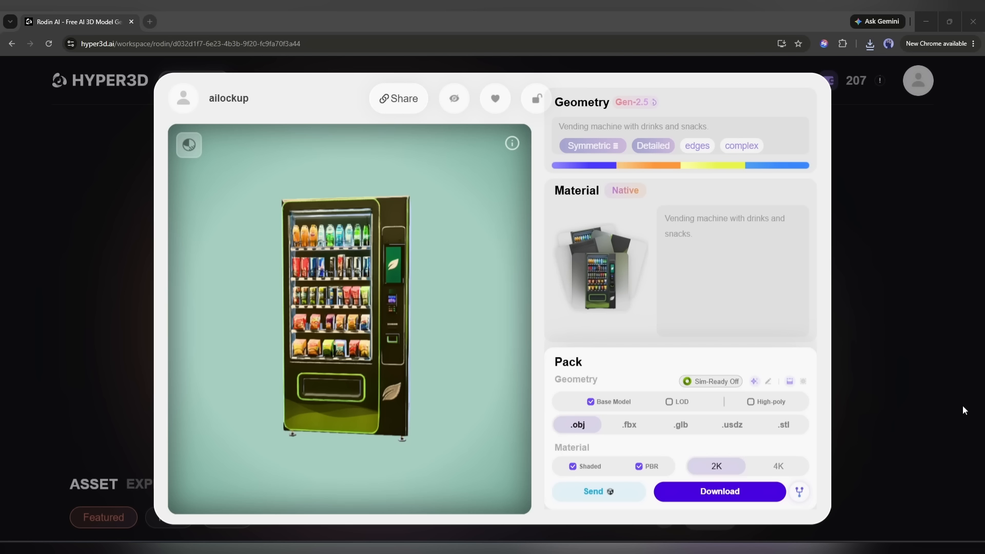
left_click(933, 16)
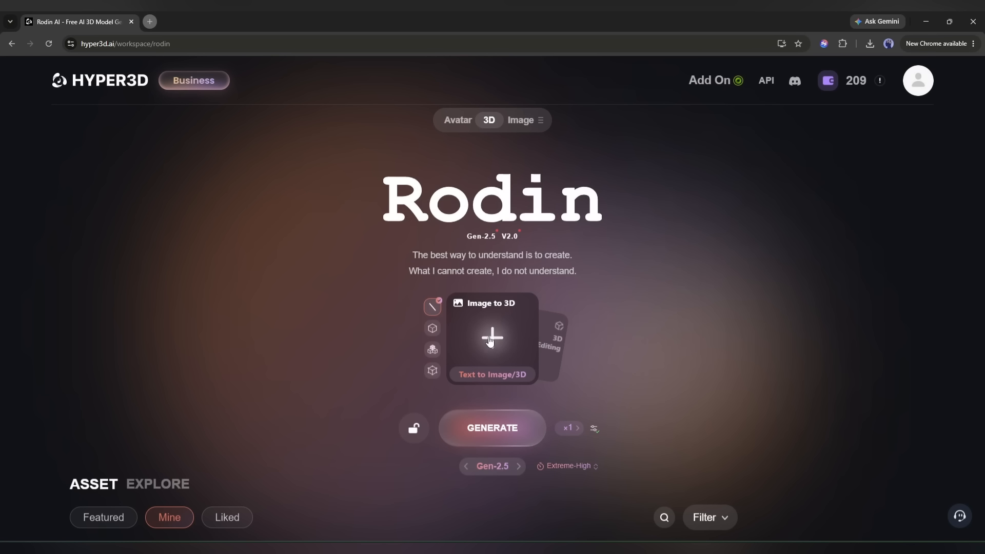
Load five drone reference images from the 3D model Ref folder as the Image to 3D input.
left_click(490, 339)
scroll(522, 224, "down", 4)
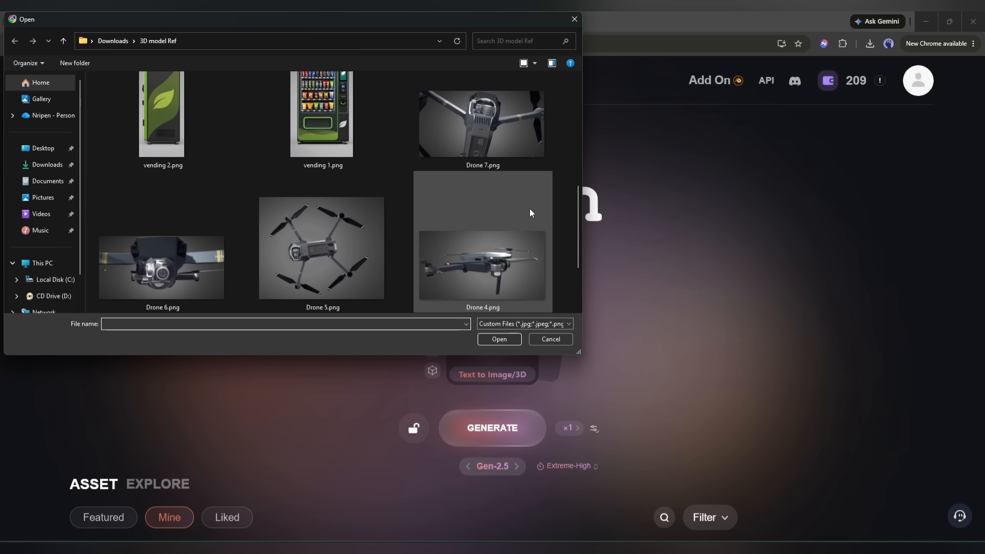
scroll(528, 203, "down", 2)
scroll(524, 204, "up", 3)
scroll(503, 211, "down", 4)
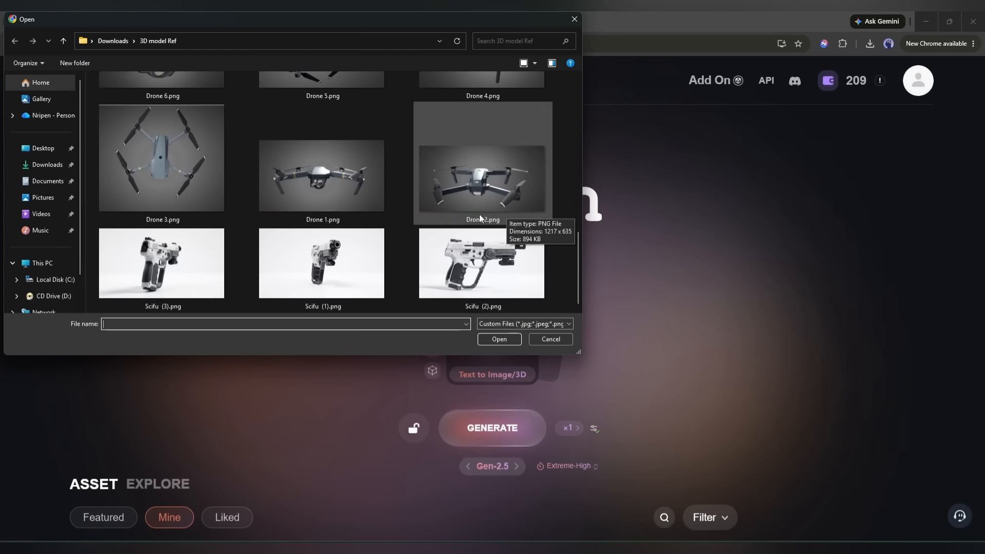
double_click(479, 214)
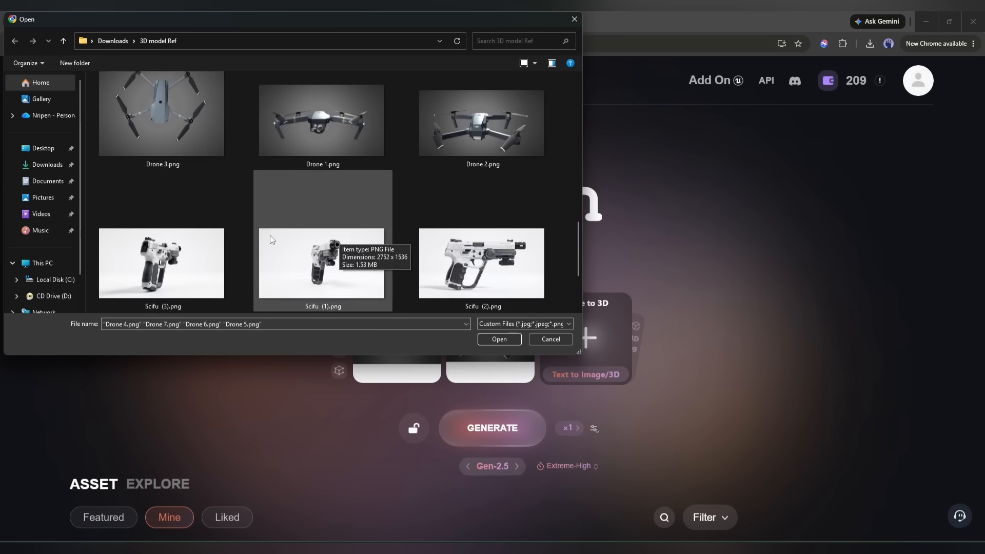
key("Return")
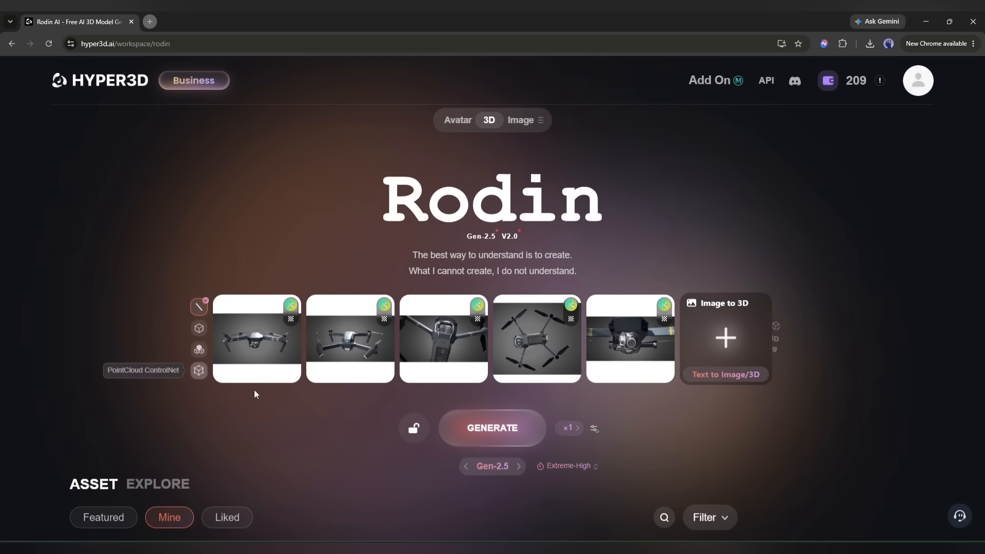
Set the thinking effort to High and generate a single drone model from the five reference images with Gen-2.5.
left_click(568, 466)
left_click(580, 450)
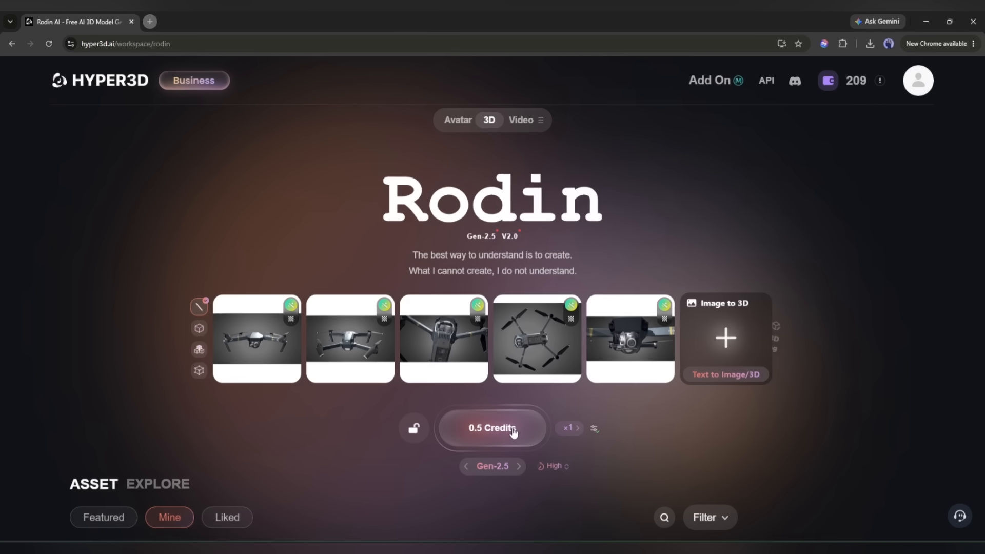
left_click(513, 429)
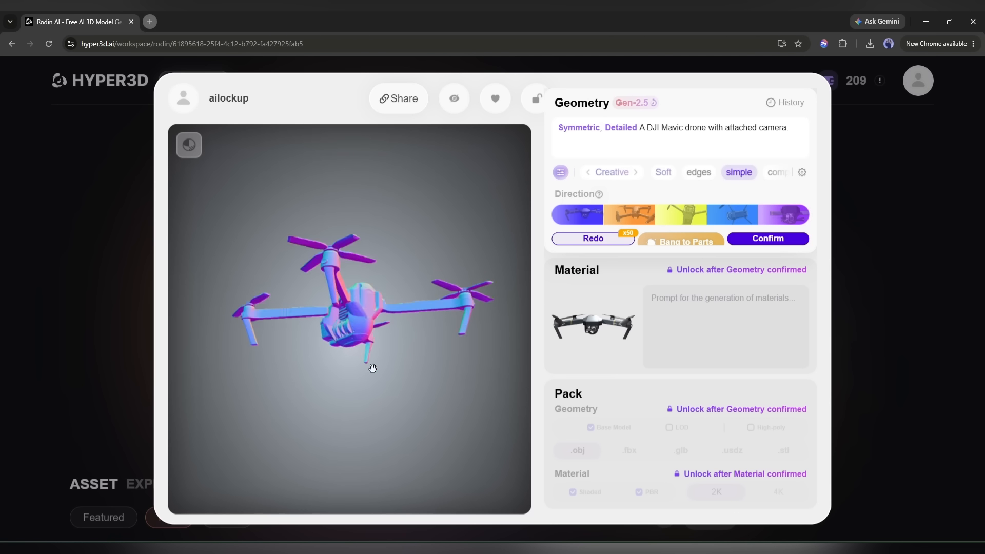
Split the drone geometry into separate parts with Bang to Parts and confirm the geometry.
left_click(695, 243)
left_click(743, 209)
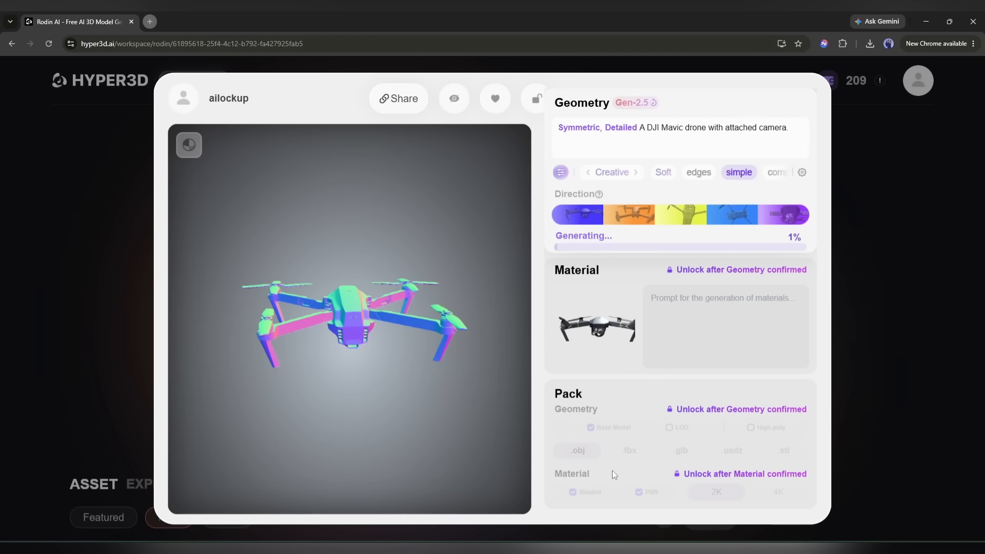
left_click(713, 240)
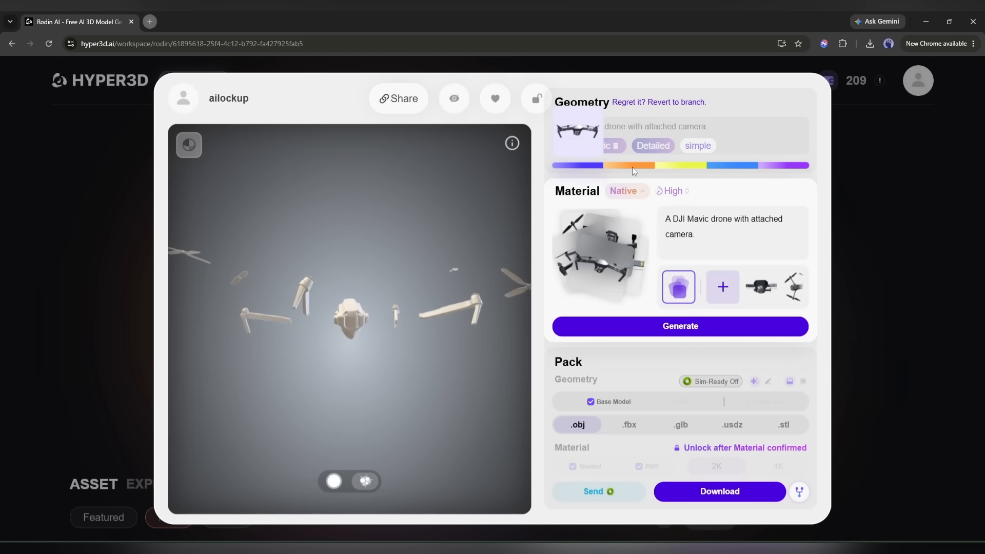
Generate the drone's Native material at High quality and examine the textured result up close.
left_click(695, 331)
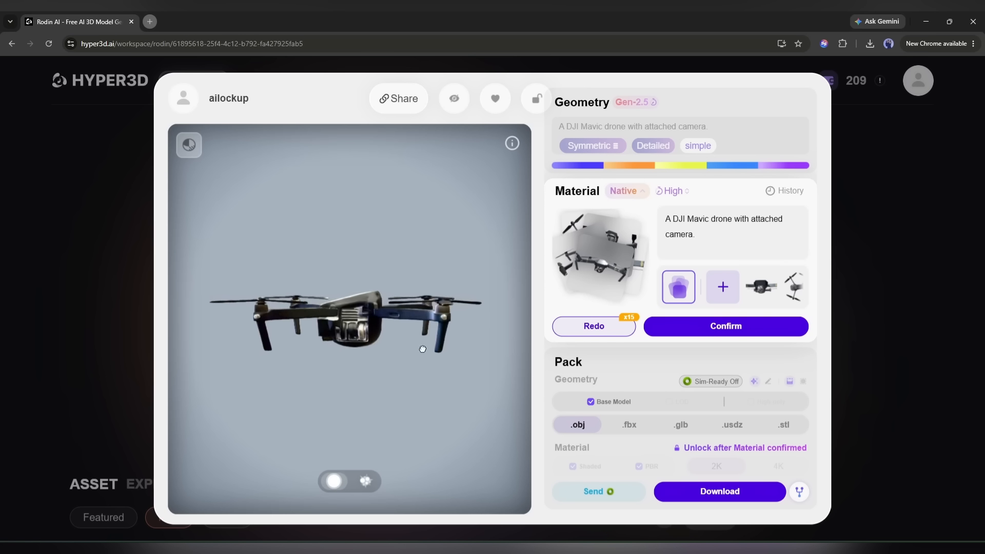
left_click_drag(423, 349, 358, 332)
scroll(357, 332, "up", 4)
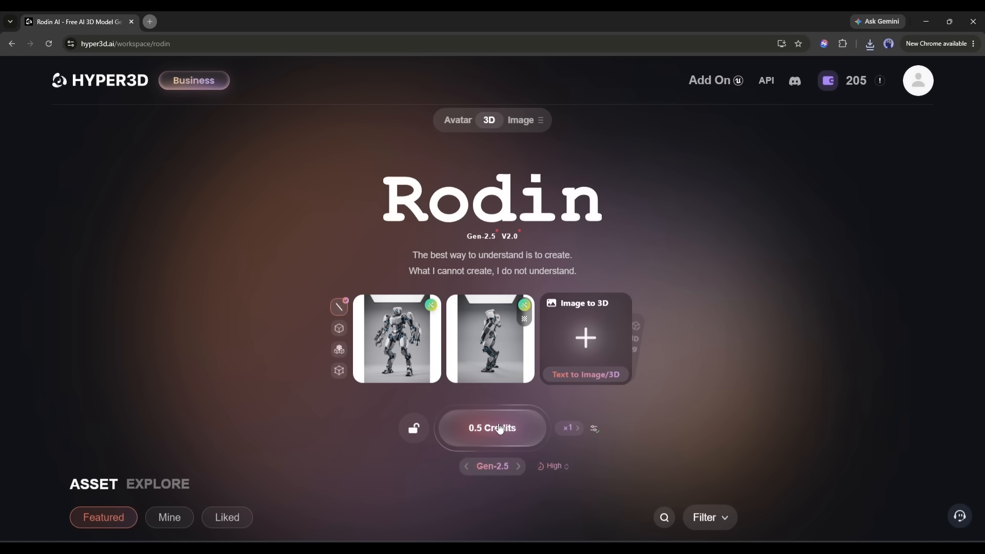
Generate the humanoid combat robot from its two reference images with Medium effort and split it with Bang to Parts.
left_click(501, 428)
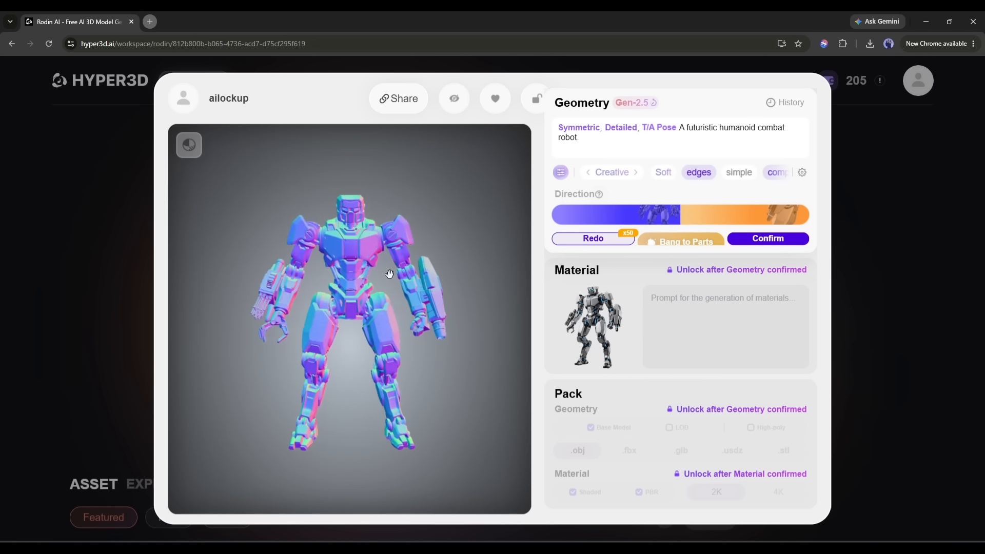
left_click(670, 240)
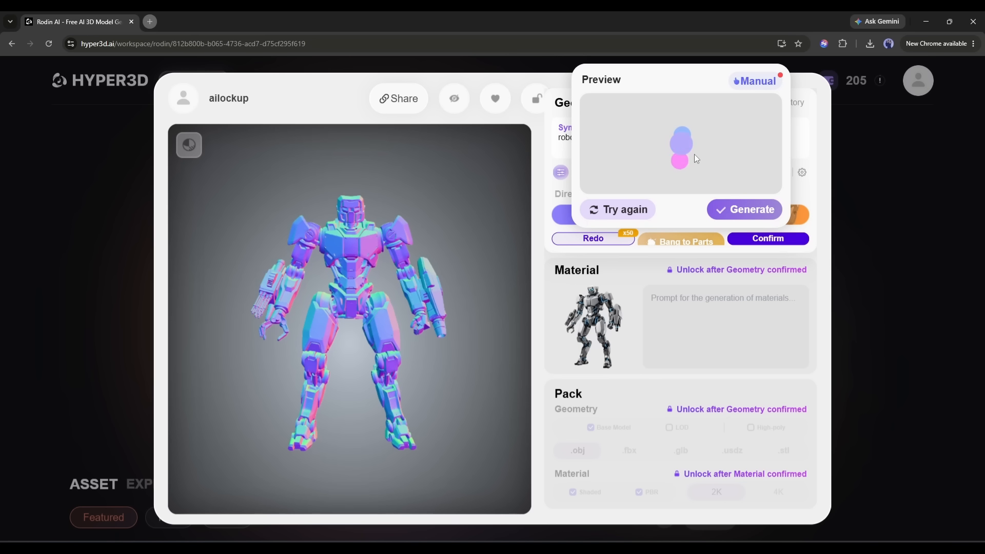
left_click(725, 250)
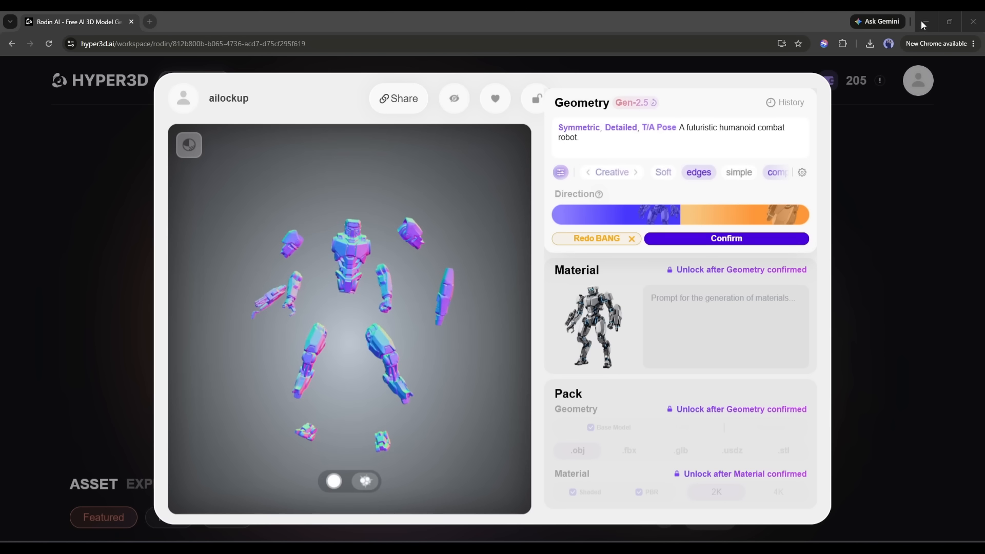
Inspect the robot's separated parts and split its combined head and torso part further with Bang.
scroll(302, 288, "up", 8)
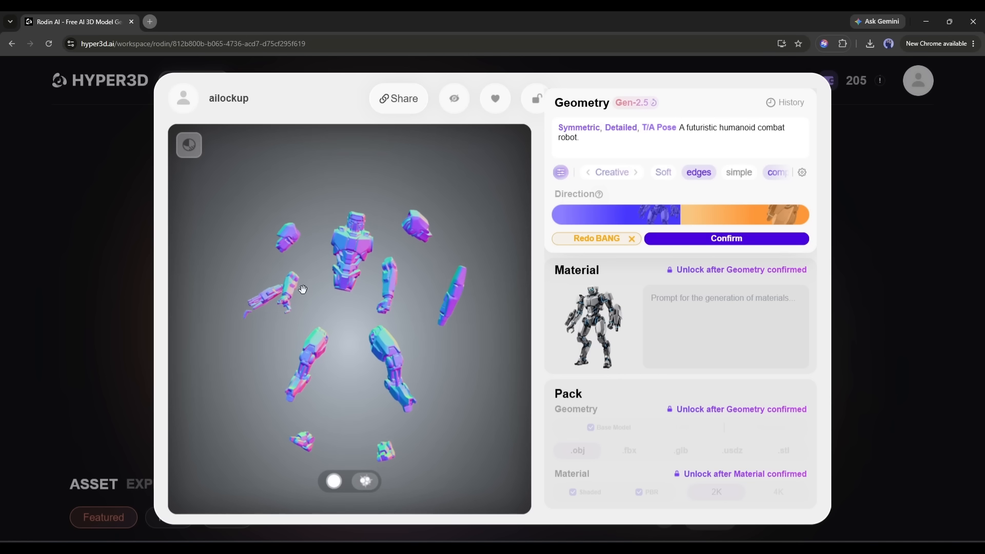
left_click(284, 371)
left_click_drag(285, 371, 458, 248)
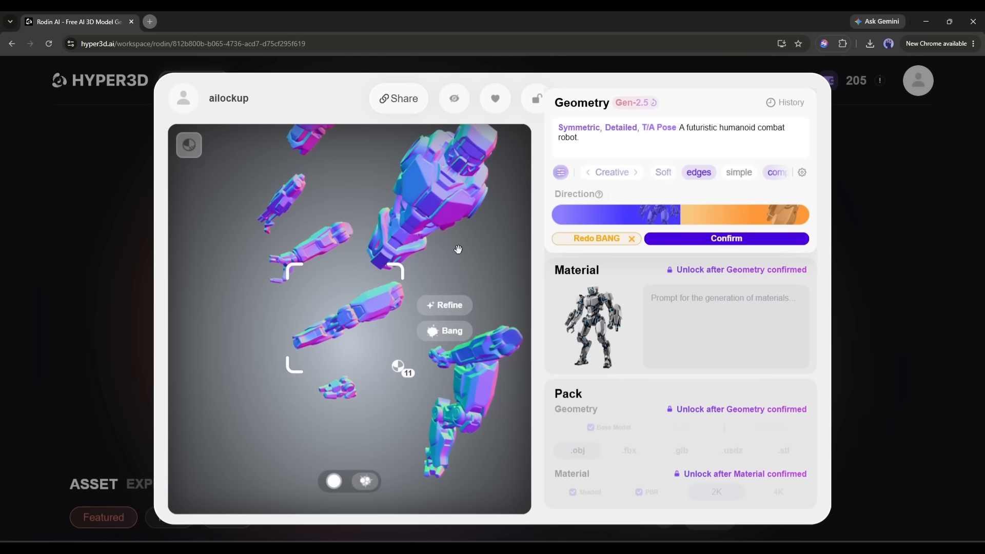
left_click(457, 248)
left_click_drag(390, 251, 413, 276)
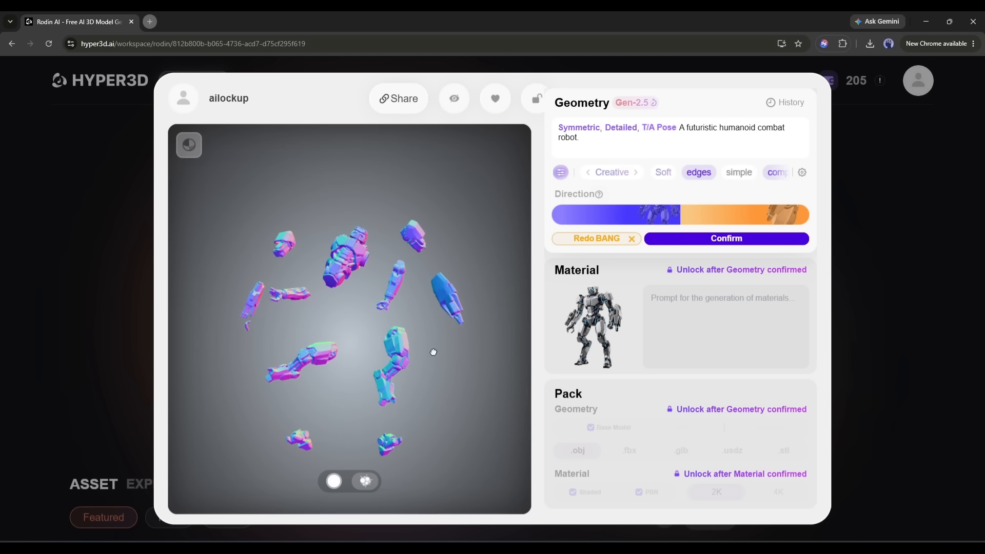
left_click_drag(434, 352, 361, 434)
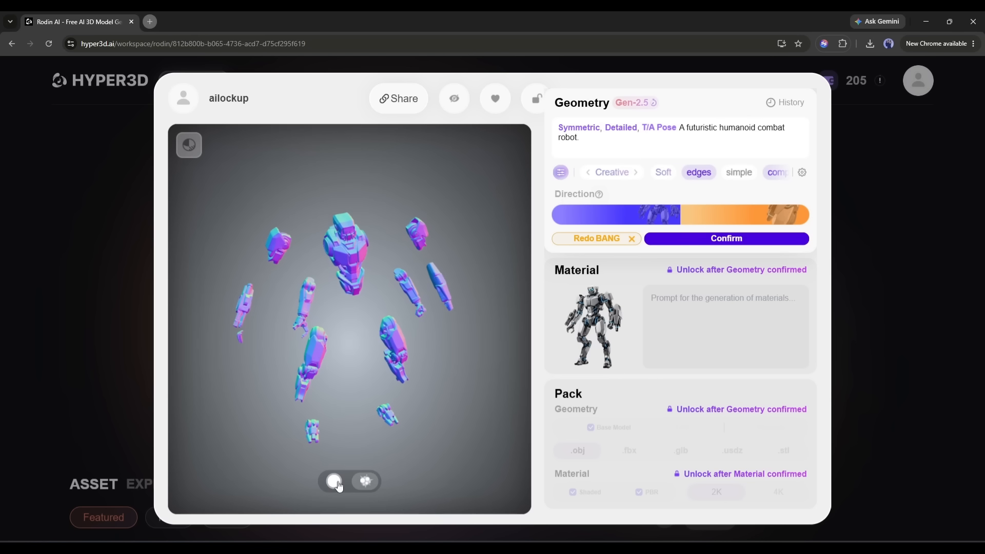
left_click(349, 250)
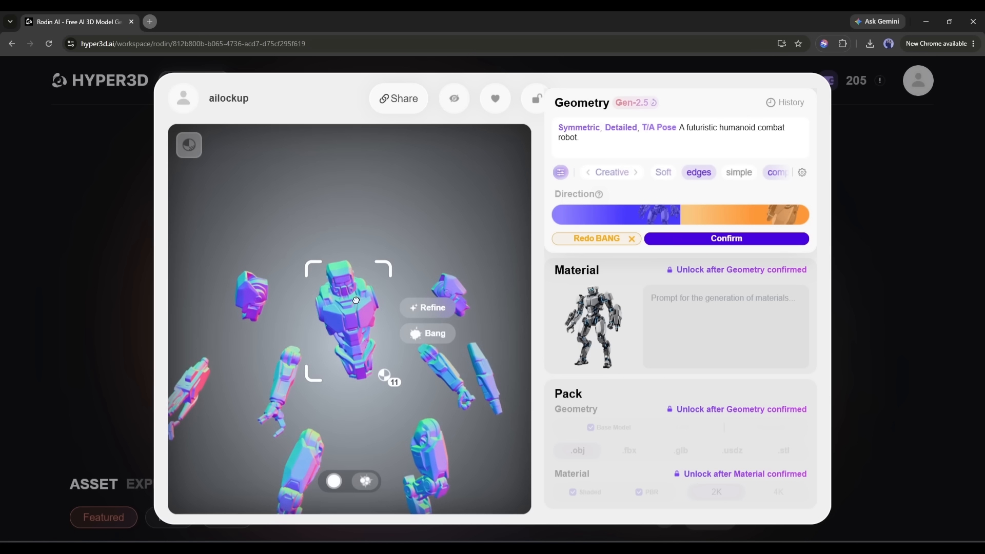
left_click(426, 330)
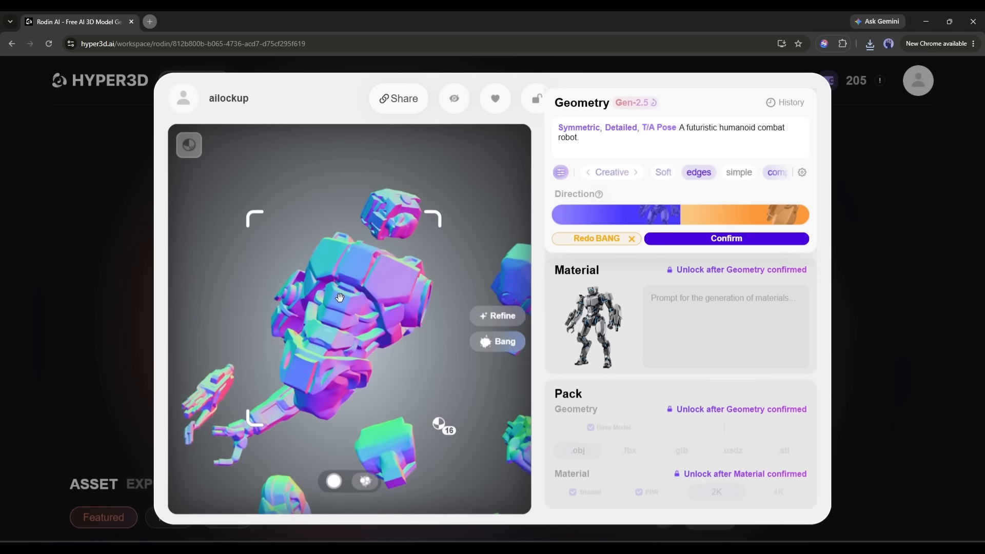
Refine the robot's head part at Medium using a generated reference image of the head.
left_click(451, 303)
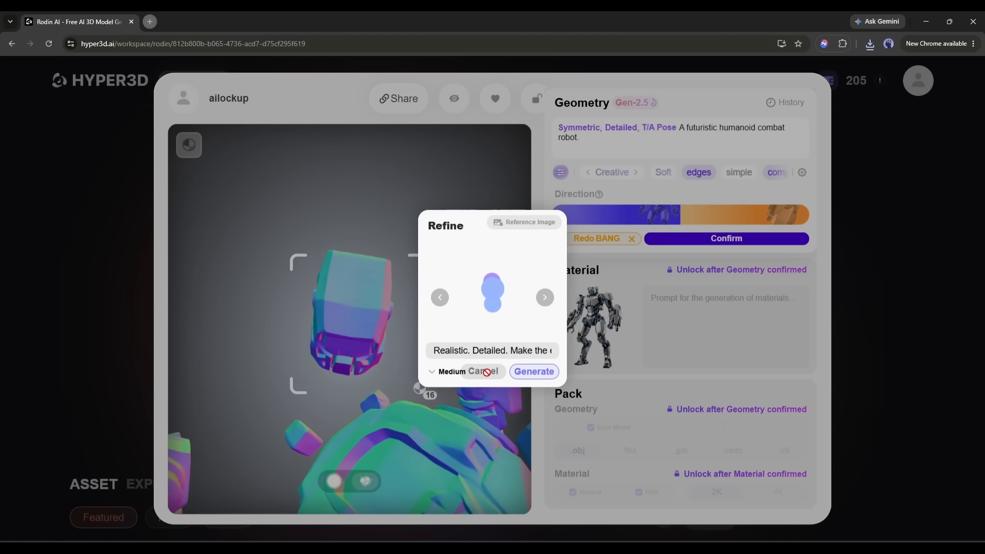
left_click(536, 371)
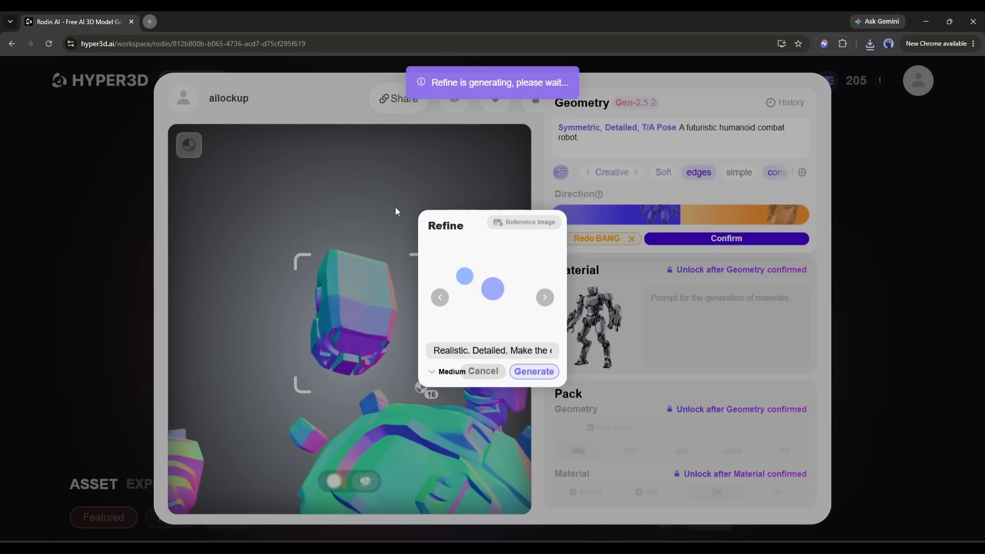
left_click(439, 298)
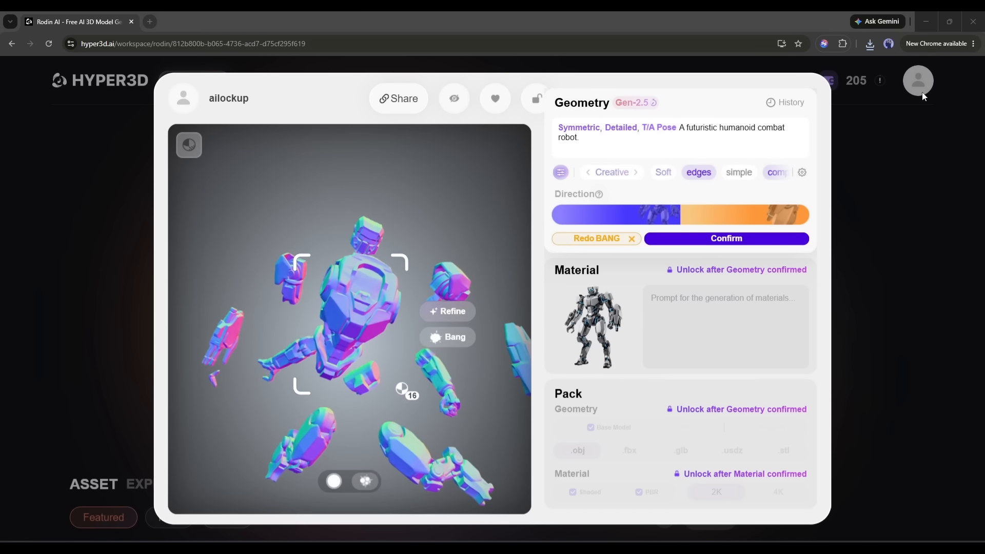
left_click_drag(445, 283, 547, 242)
Confirm the robot geometry as Quad Mesh at 18000 with Baked Normal and start generating its Native material.
left_click(737, 241)
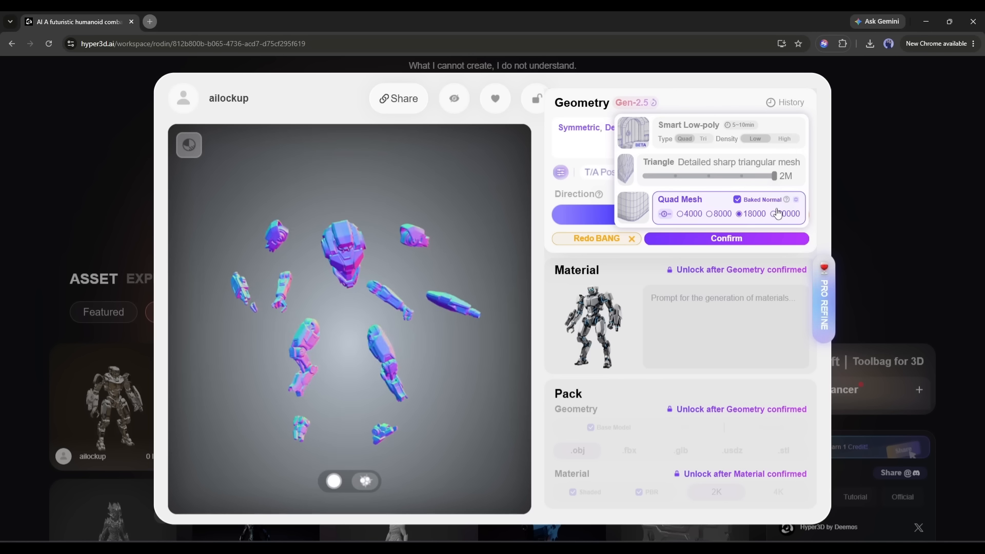
left_click(748, 242)
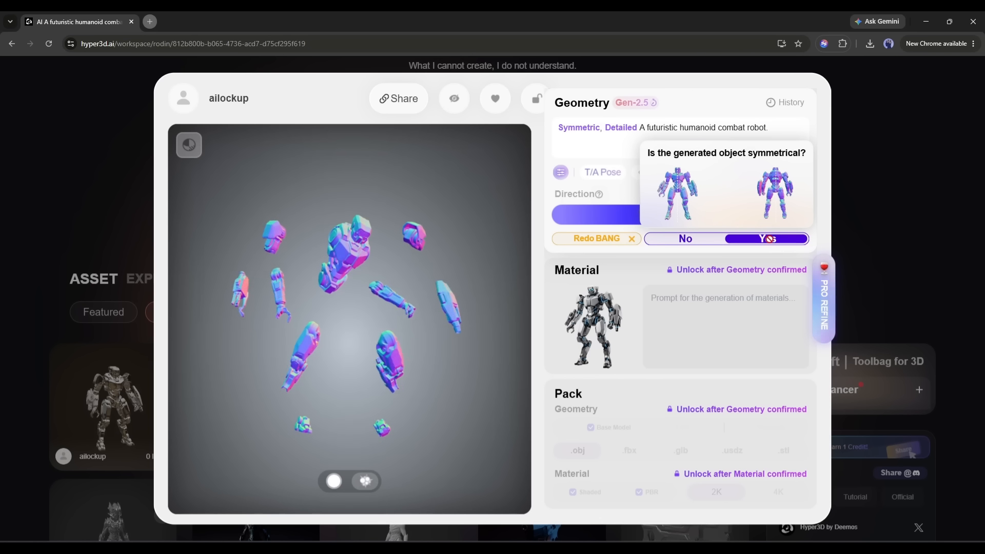
left_click(768, 239)
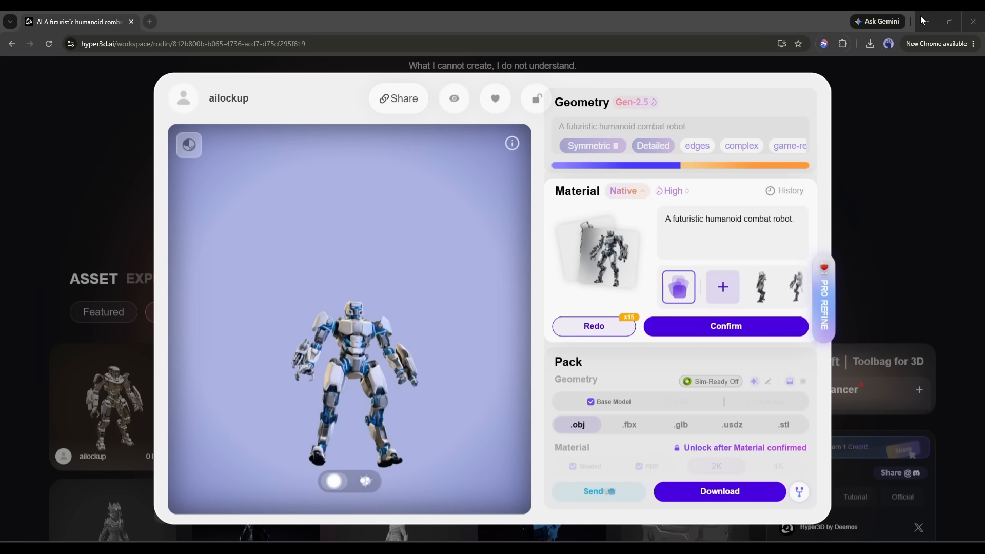
Examine the textured robot in the Wireframe, PBR, Shaded and Toon display modes, ending on Shaded.
scroll(356, 301, "up", 5)
scroll(356, 302, "down", 5)
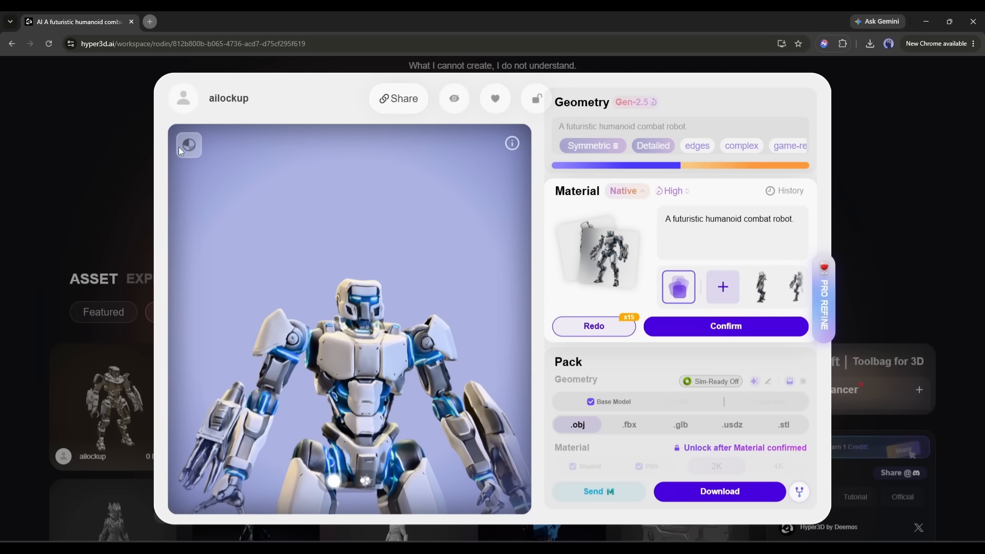
mouse_move(189, 145)
left_click(208, 180)
left_click(209, 199)
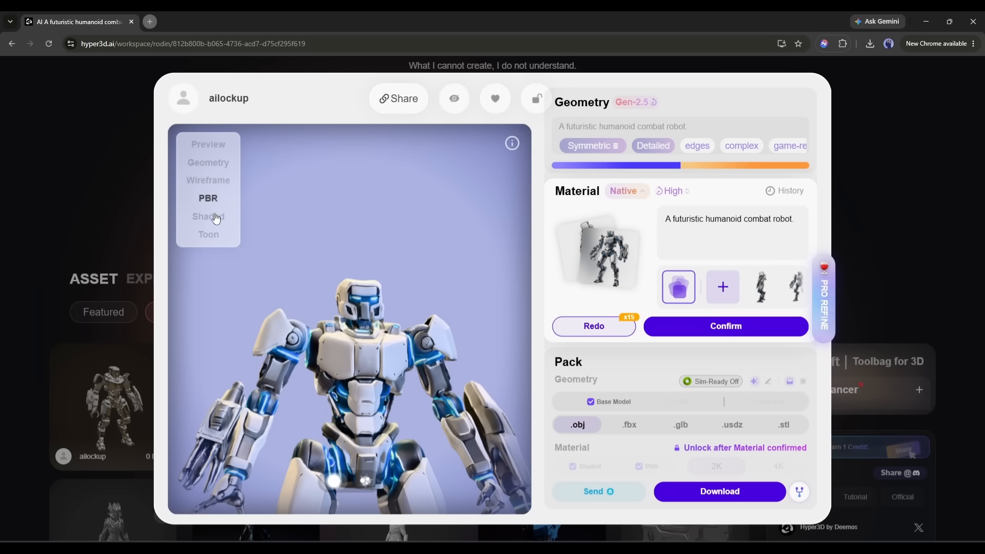
left_click(215, 217)
left_click(213, 237)
left_click(210, 220)
scroll(360, 379, "down", 3)
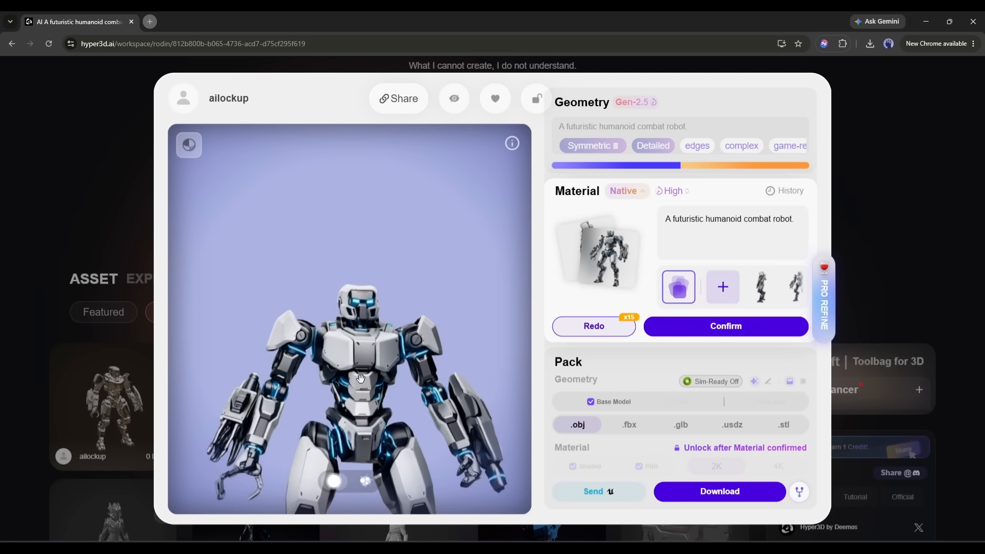
Confirm the robot's Native material and leave its model page.
left_click(721, 326)
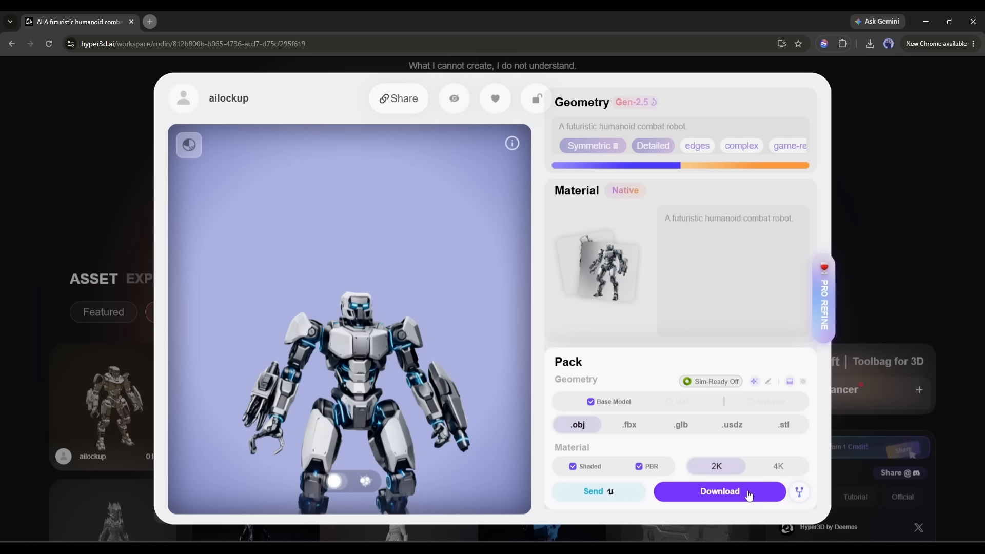
mouse_move(798, 492)
left_click(787, 444)
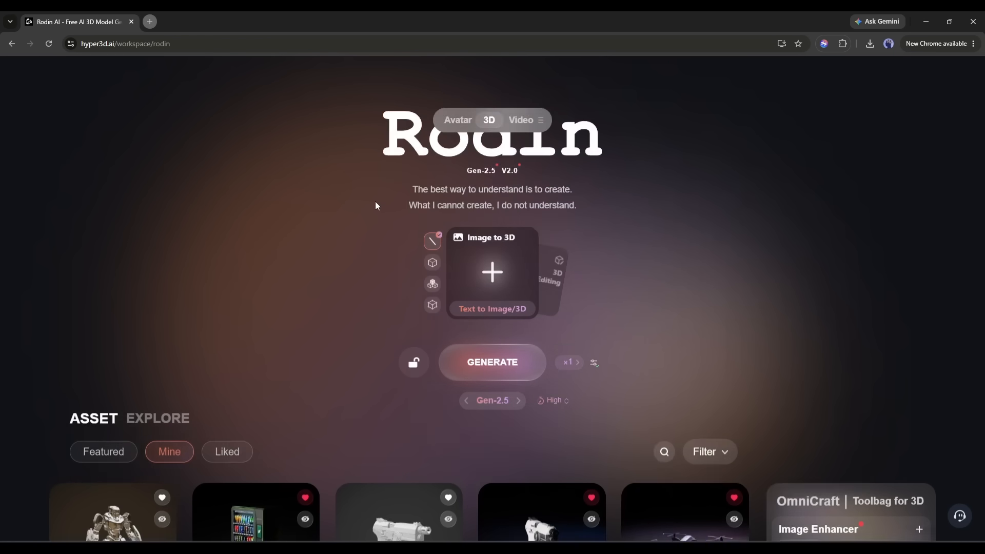
Turn on the DCC Bridge connection for Blender.
mouse_move(674, 85)
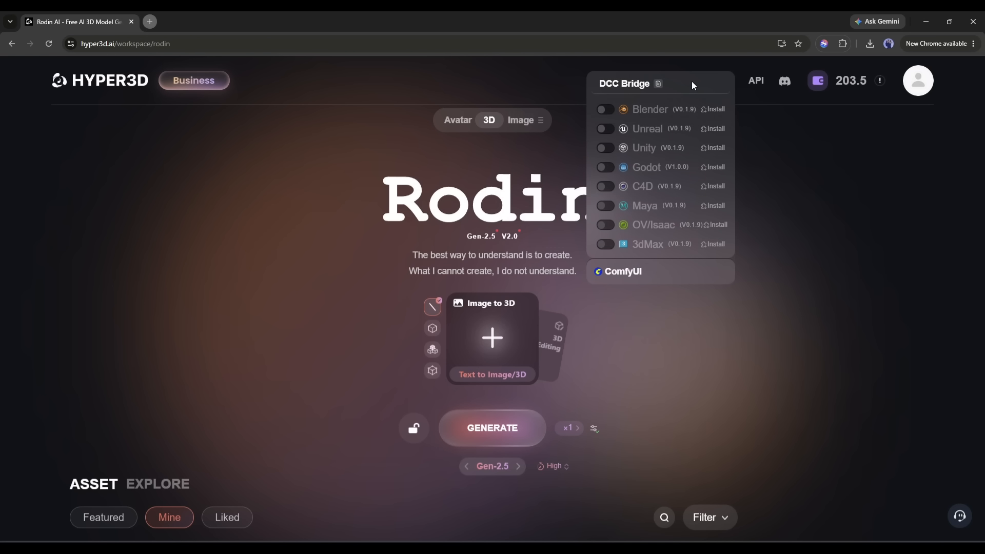
left_click(611, 110)
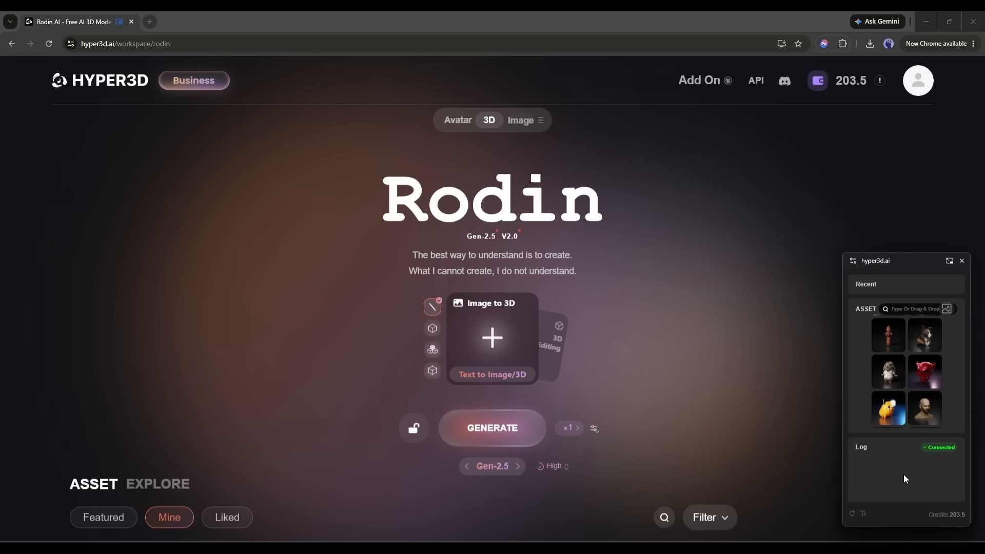
Open the combat robot asset in the bridge window, send it to Blender, and switch to Blender.
left_click(913, 325)
left_click(889, 352)
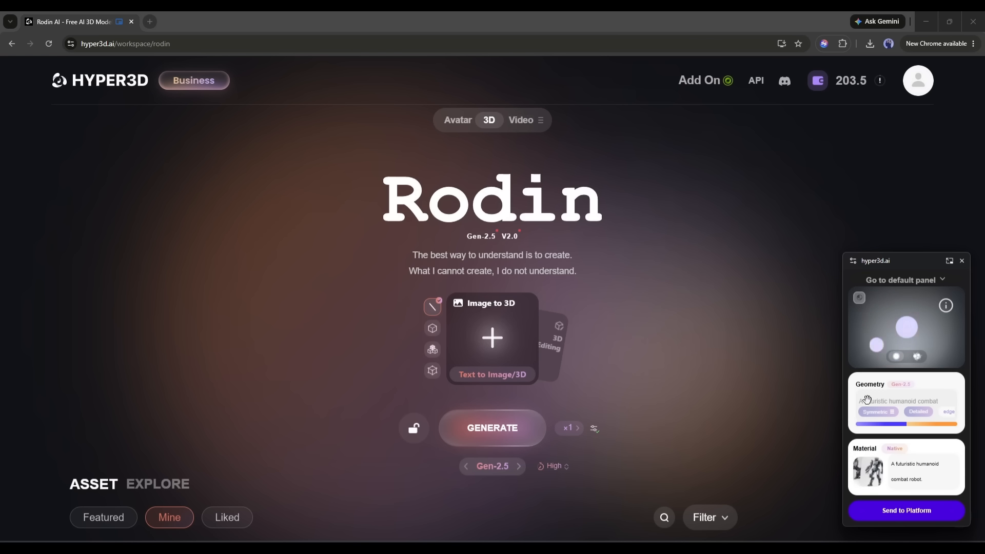
key("alt+Tab")
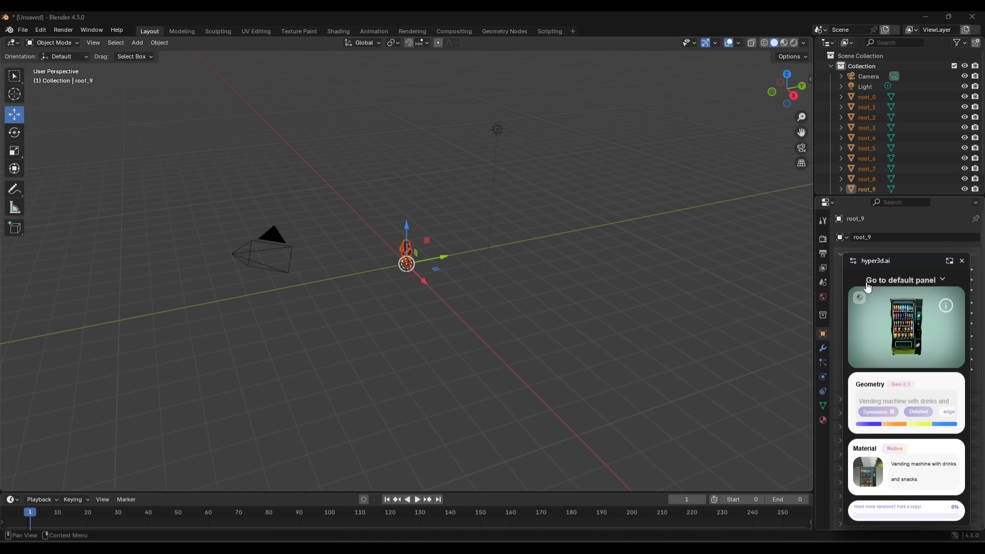
Send the sci-fi pistol and the drone from the bridge window to Blender, and move the drone away from the origin.
left_click(867, 283)
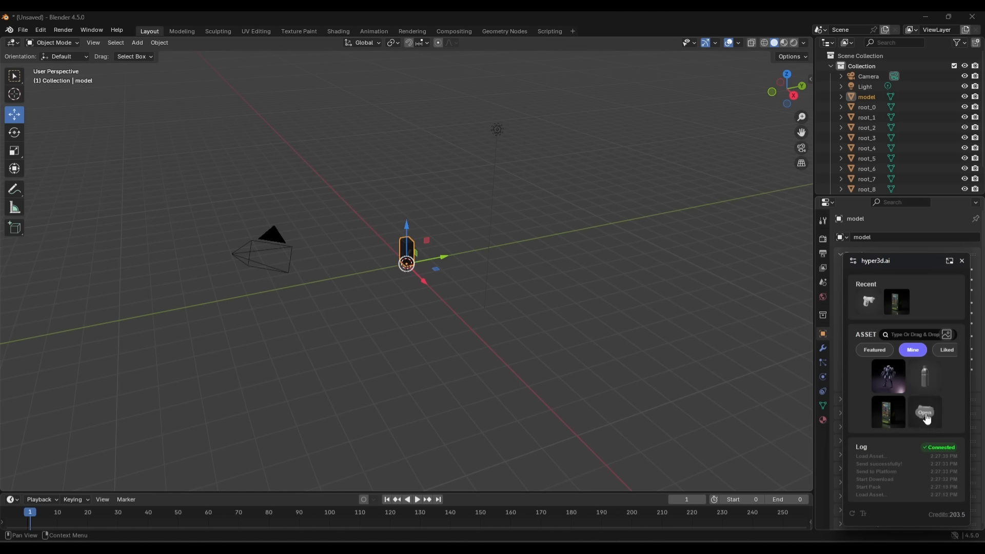
scroll(926, 418, "down", 1)
left_click(889, 406)
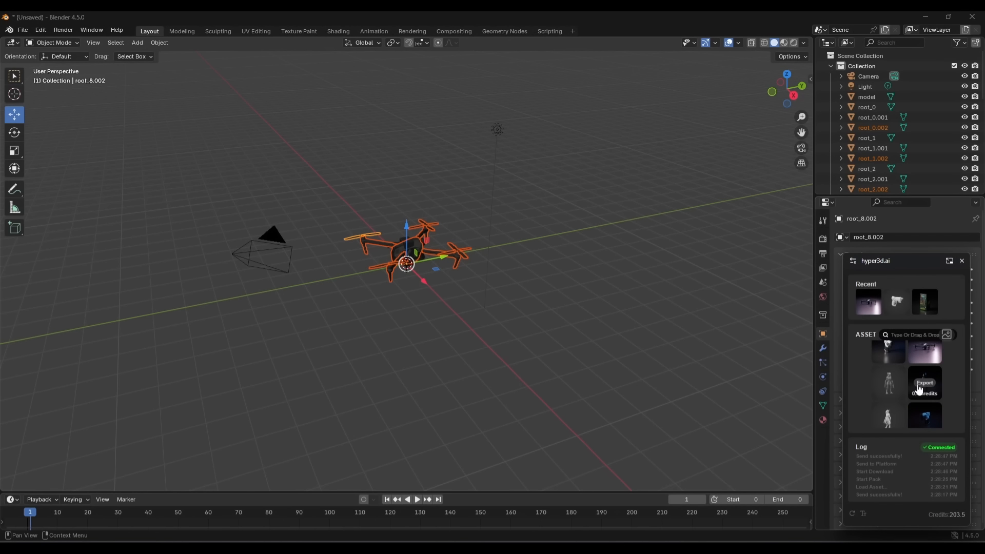
key("g")
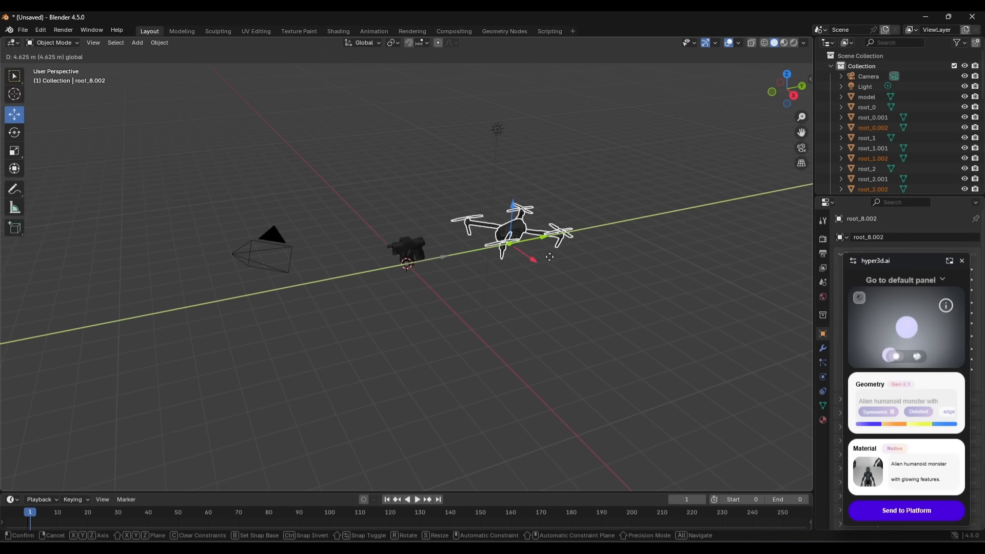
left_click(549, 256)
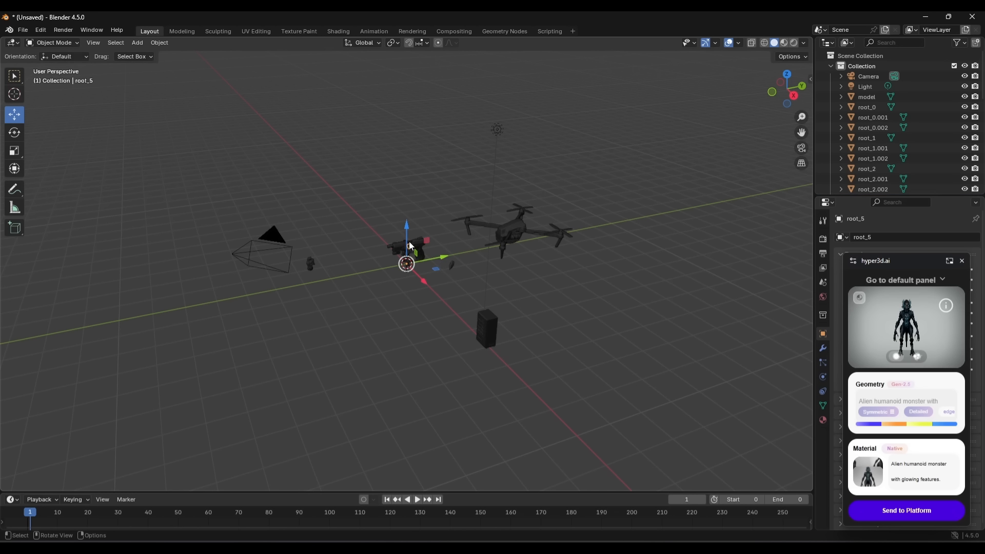
Undo the last moves of the robot parts near the pistol and select the robot's foot.
scroll(385, 291, "up", 10)
left_click_drag(524, 119, 464, 264)
key("ctrl+z")
key("ctrl+z")
key("ctrl+z")
key("ctrl+z")
key("ctrl+z")
key("ctrl+z")
scroll(687, 147, "down", 3)
scroll(687, 146, "down", 3)
key("ctrl+z")
scroll(463, 121, "up", 8)
left_click(381, 246)
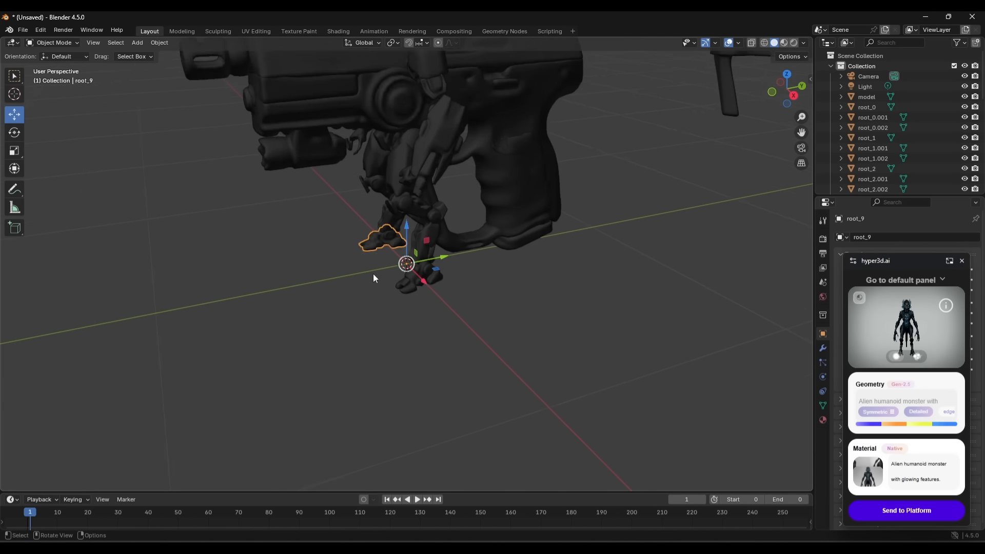
Select the object named model and look through the imported root parts in the scene collection.
scroll(374, 273, "down", 2)
key("w")
left_click(841, 97)
left_click(867, 97)
left_click(841, 97)
scroll(844, 116, "down", 3)
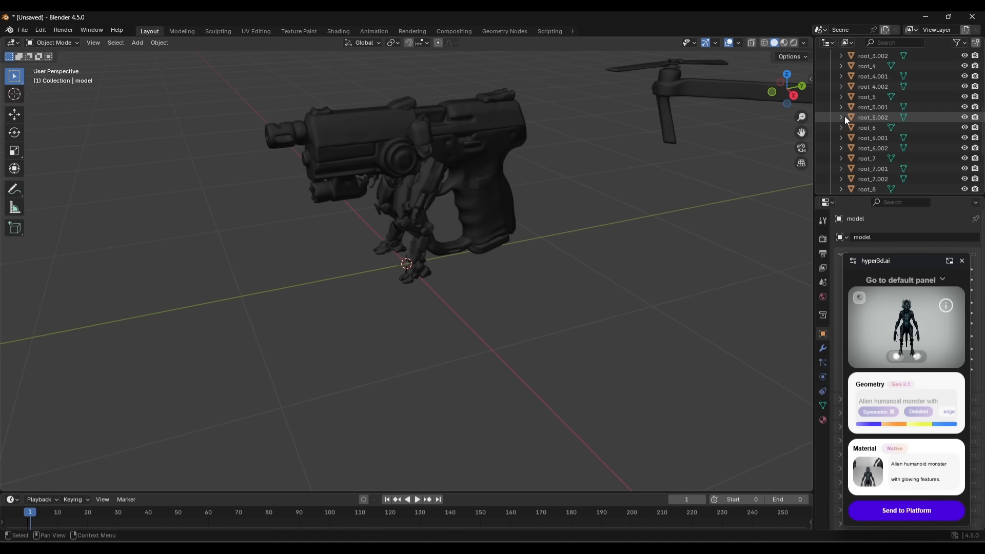
scroll(845, 116, "up", 3)
Activate the Move tool and select the pistol's parts together, including its slide, frame and grip.
left_click(15, 114)
left_click(15, 168)
key("space")
left_click(15, 114)
left_click(485, 180)
middle_click_drag(485, 180, 257, 134)
left_click_drag(257, 134, 544, 288)
left_click(496, 173)
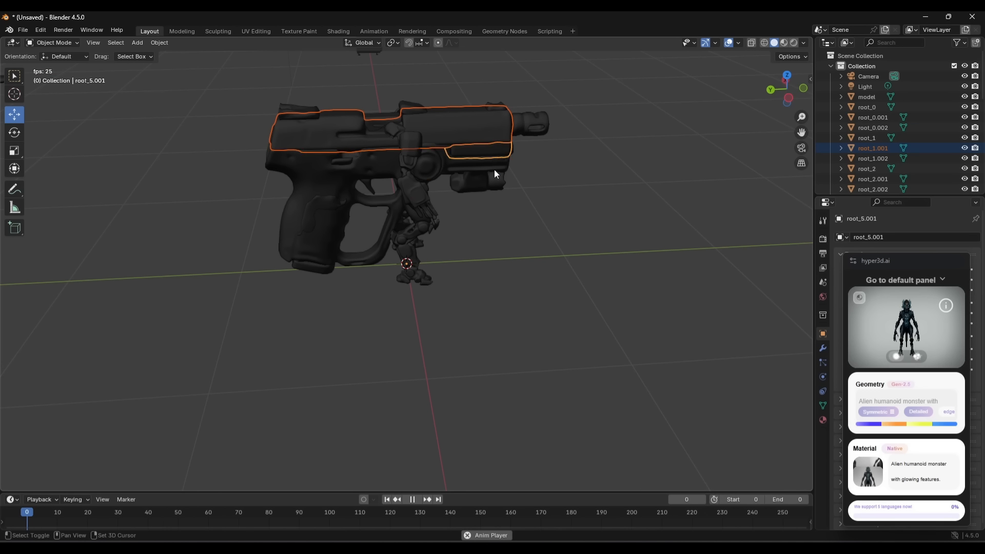
left_click(398, 170)
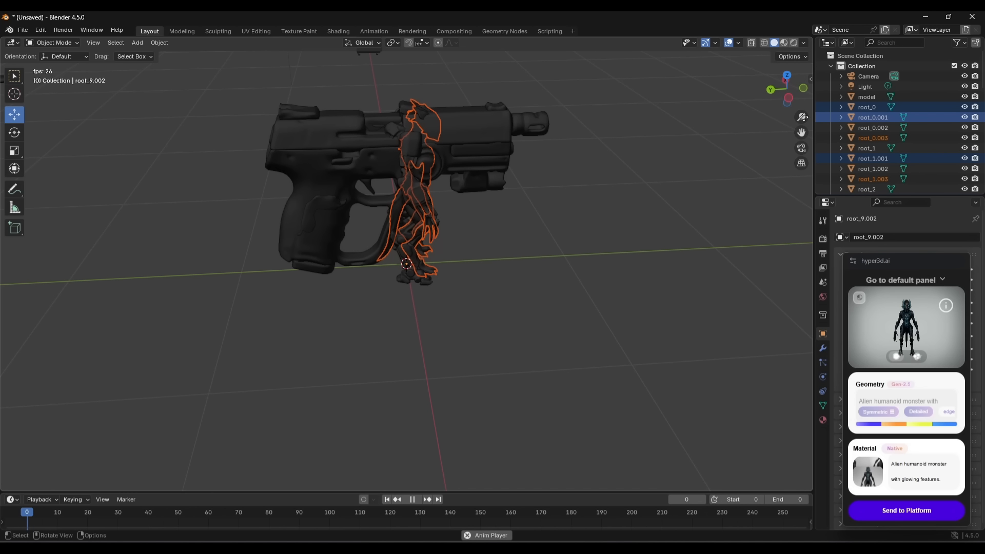
Undo the import of the alien creature and return to the selection of the pistol's parts.
left_click_drag(426, 284, 427, 286)
left_click(433, 123)
key("ctrl+z")
key("ctrl+z")
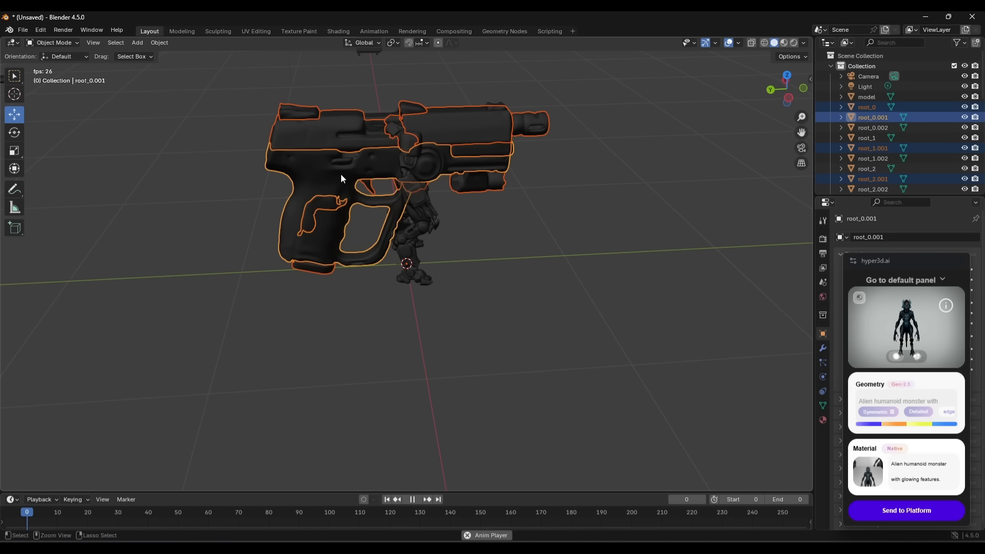
left_click(14, 132)
left_click(14, 118)
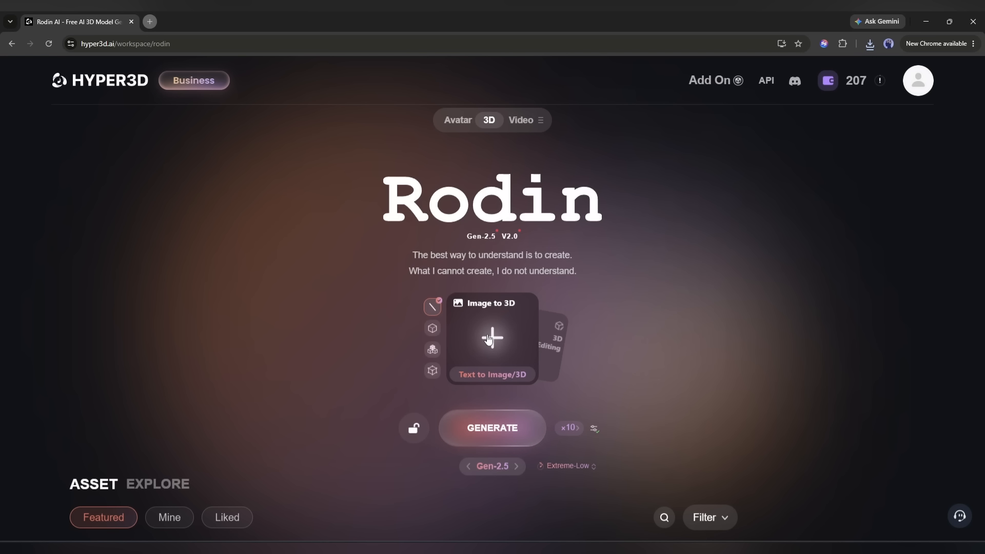
left_click(489, 339)
scroll(469, 180, "down", 4)
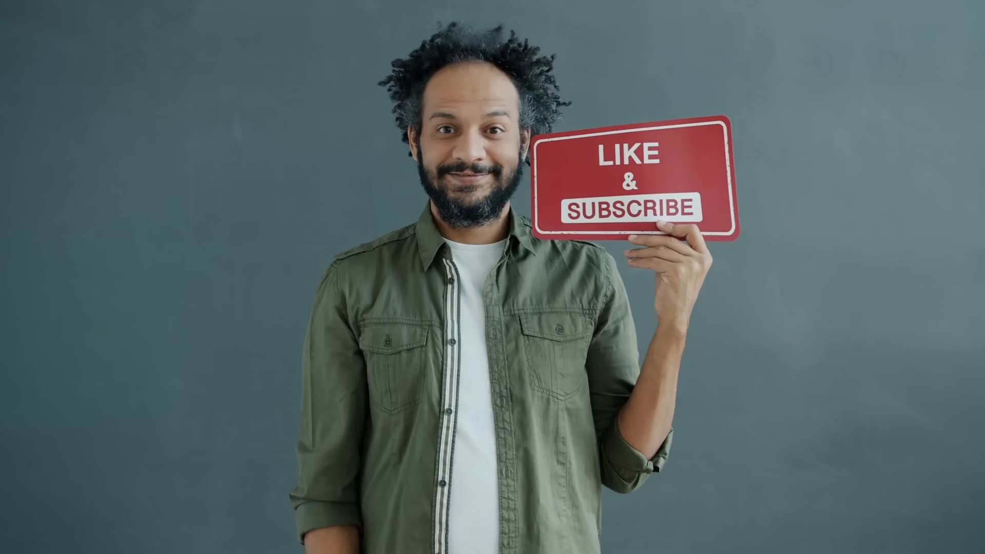